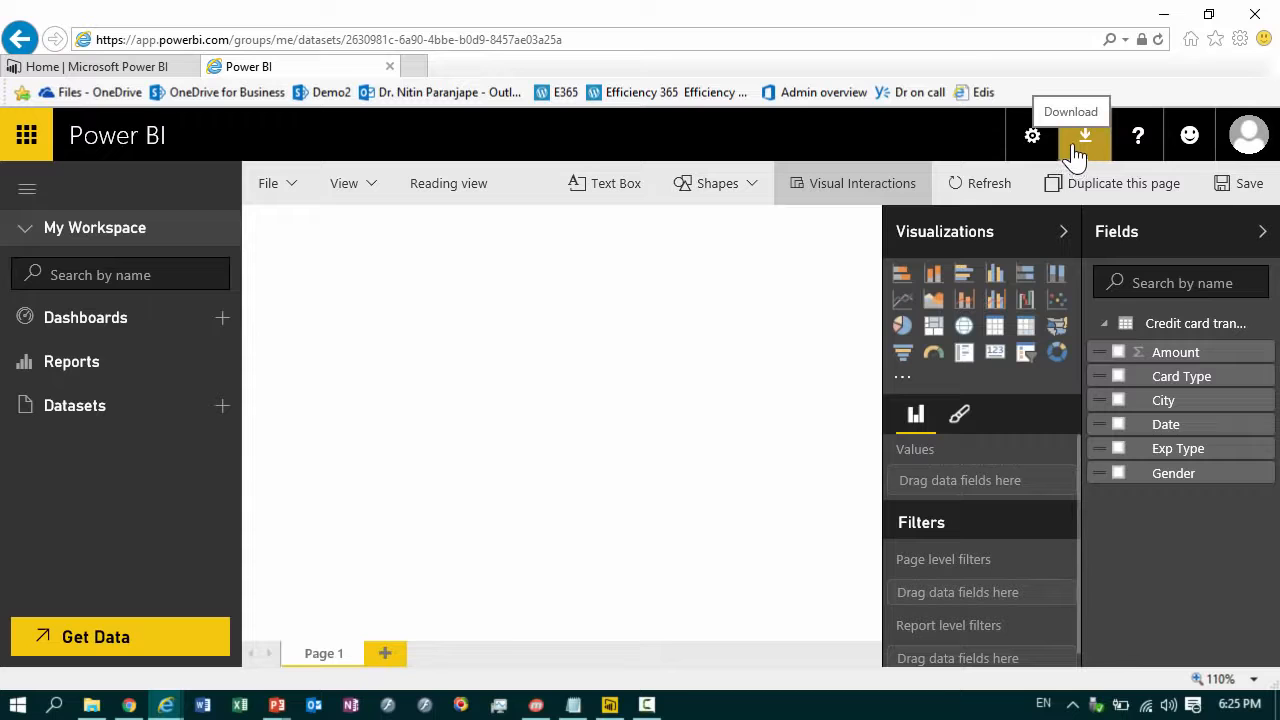
Switch to Power BI Desktop and close its start screen.
{"action": "left_click", "coordinate": [1076, 150]}
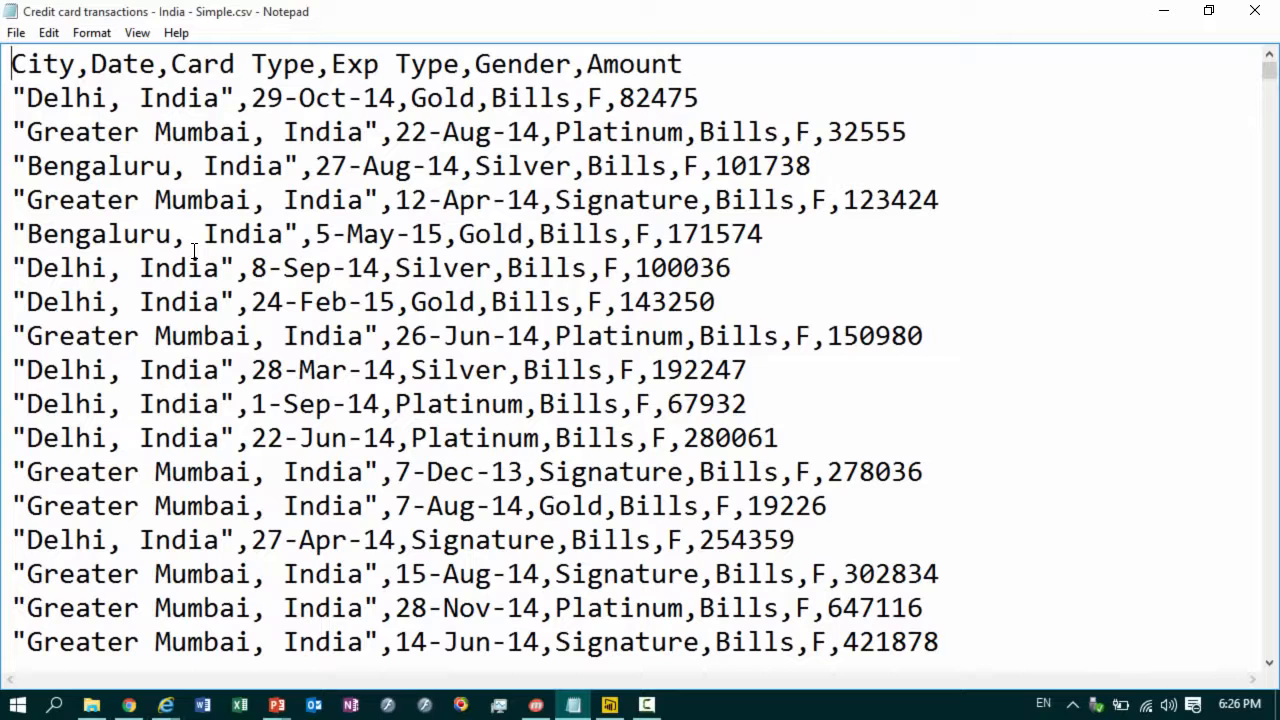
{"action": "left_click", "coordinate": [620, 708]}
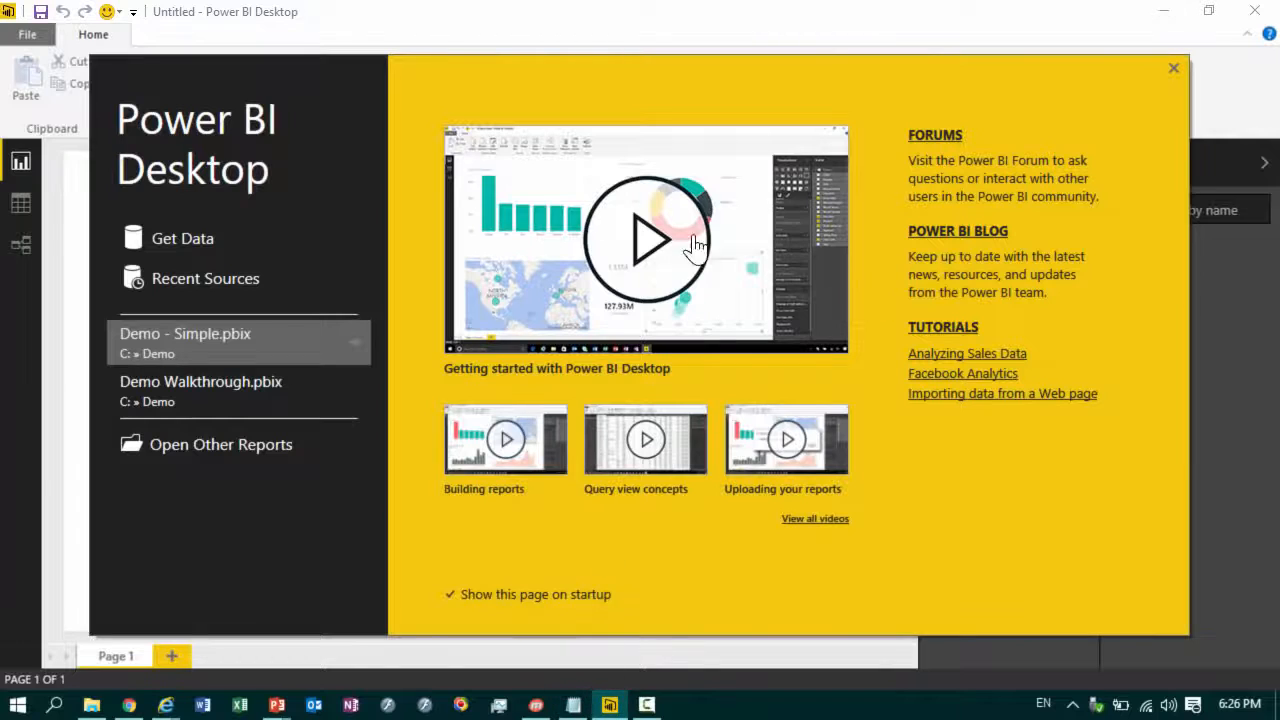
{"action": "left_click", "coordinate": [1173, 69]}
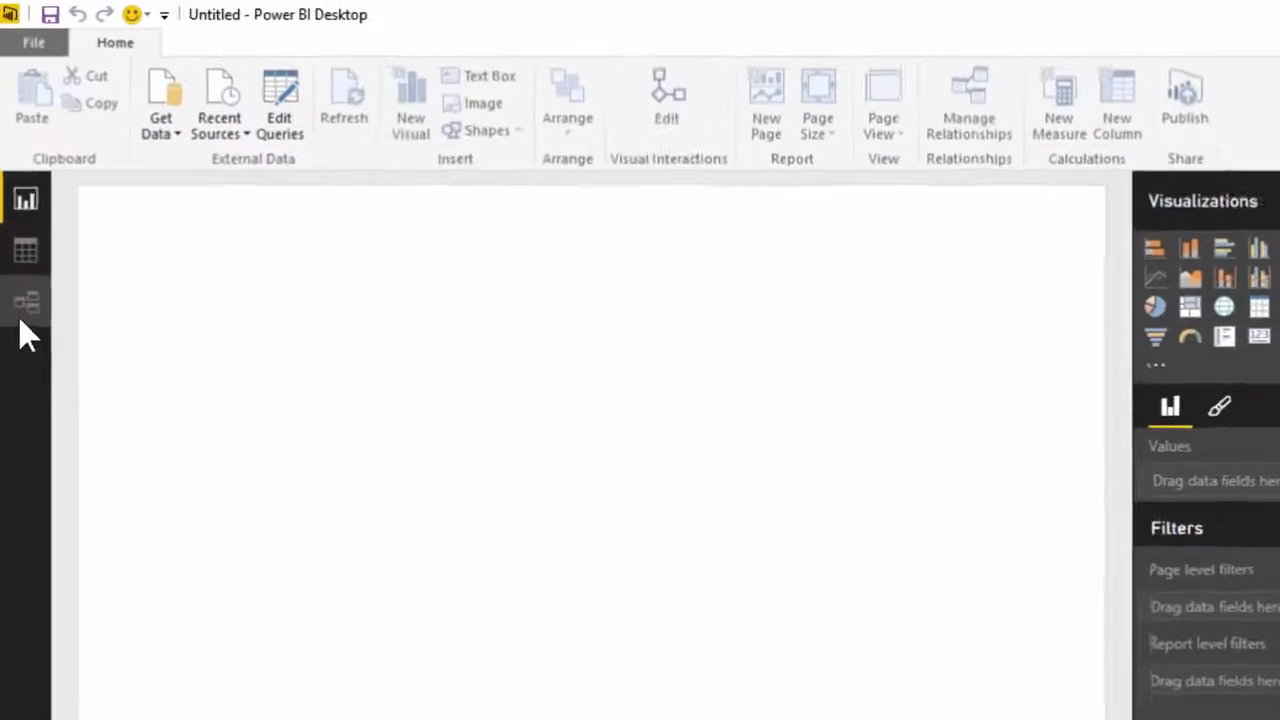
Import the CSV file "Credit card transactions - India - Simple.csv" and load it without editing.
{"action": "left_click", "coordinate": [172, 125]}
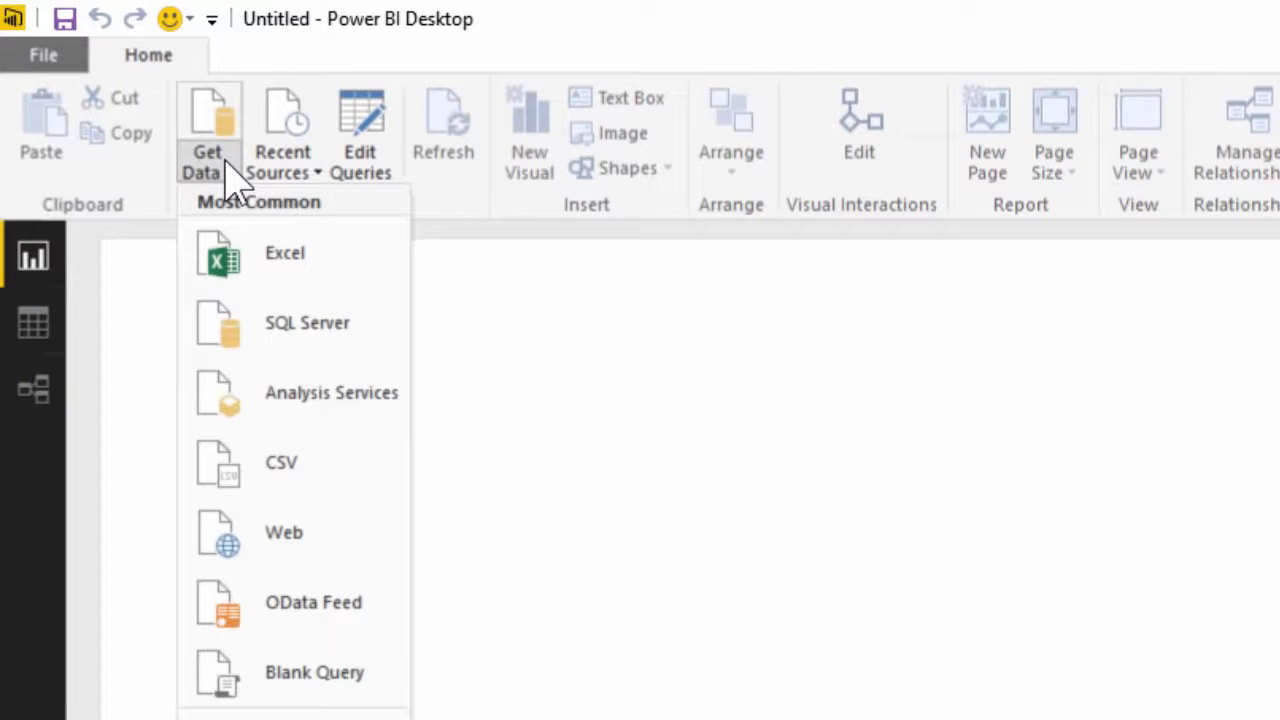
{"action": "left_click", "coordinate": [309, 478]}
{"action": "double_click", "coordinate": [826, 226]}
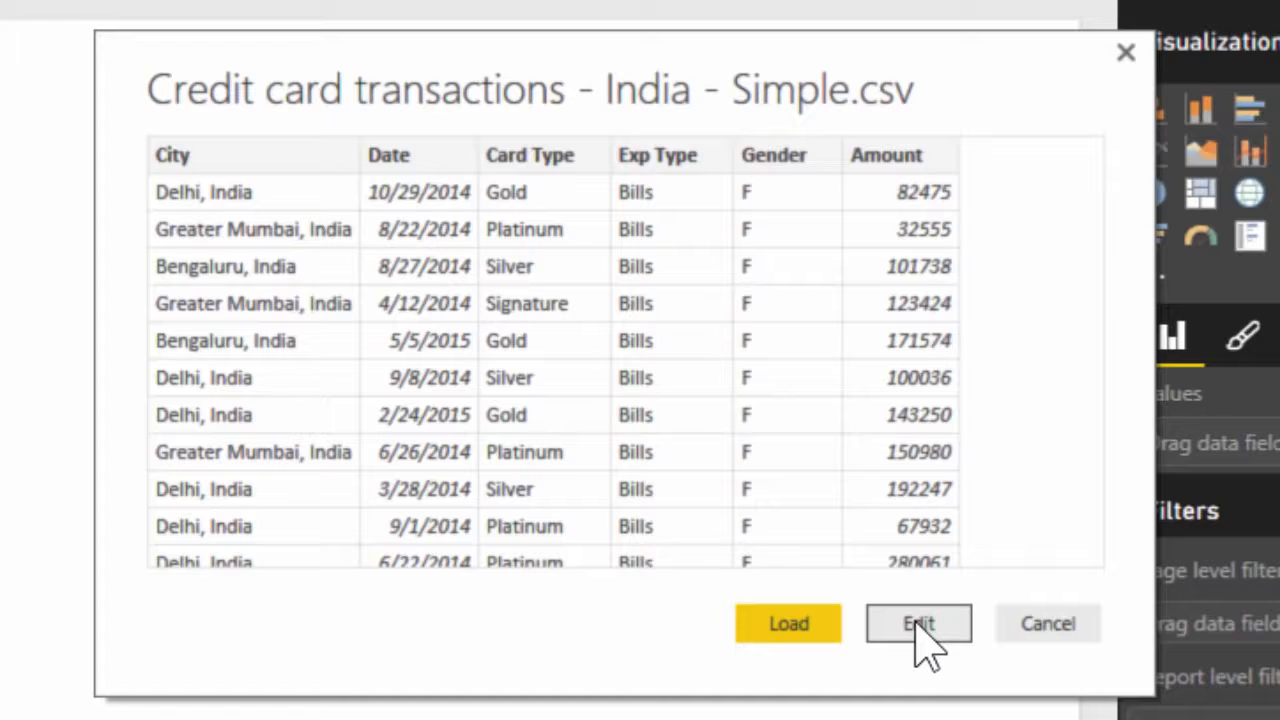
{"action": "left_click", "coordinate": [800, 627]}
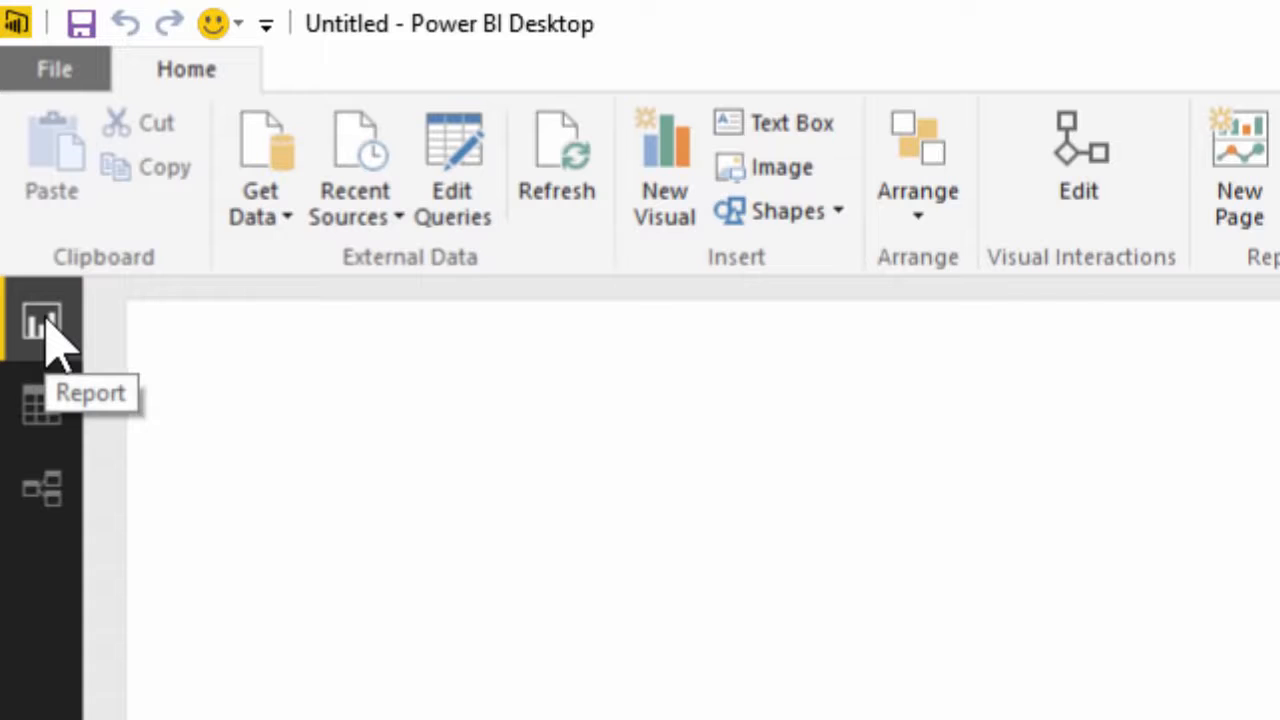
Look through the imported table's data and the relationships view, and return to the report canvas.
{"action": "left_click", "coordinate": [45, 423]}
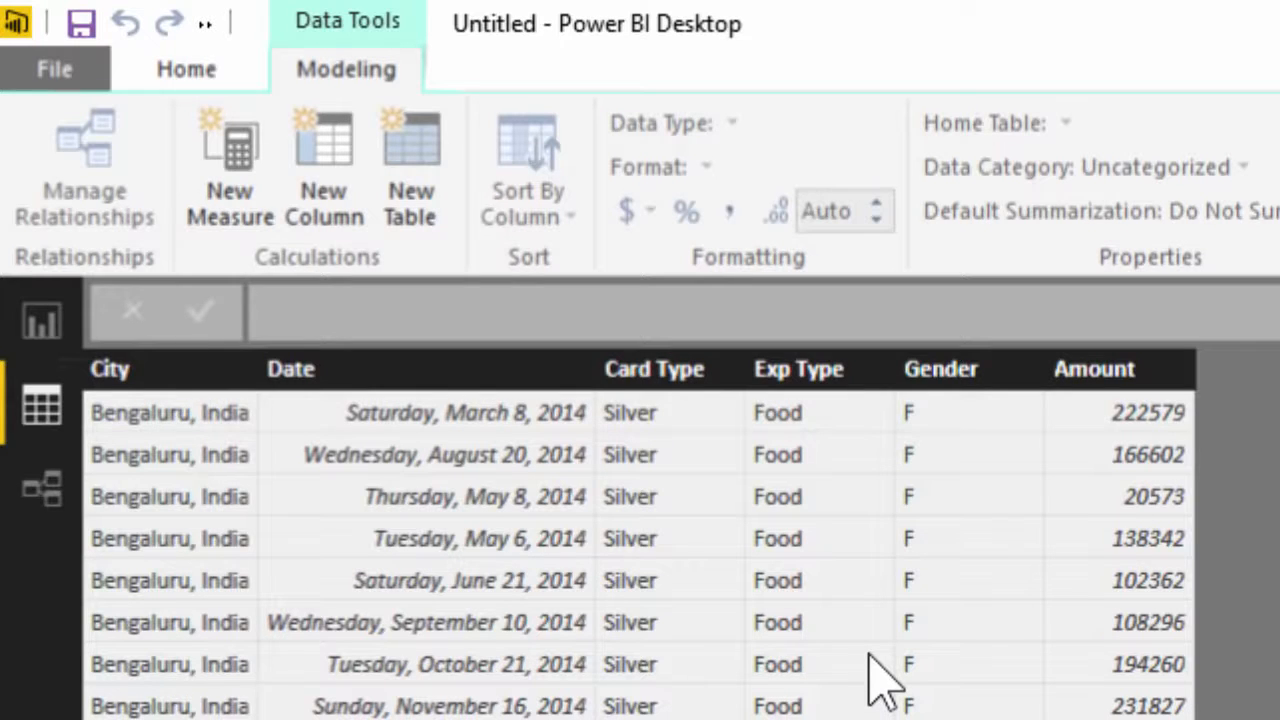
{"action": "left_click", "coordinate": [42, 505]}
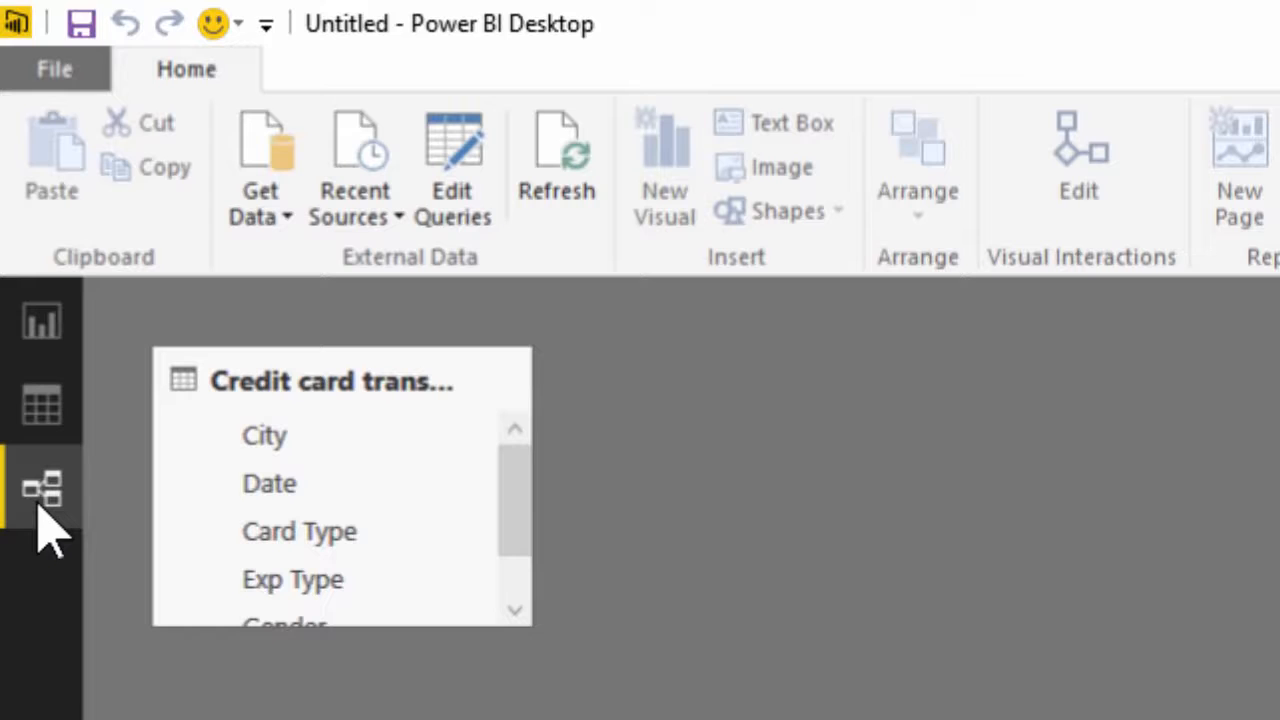
{"action": "left_click", "coordinate": [55, 328]}
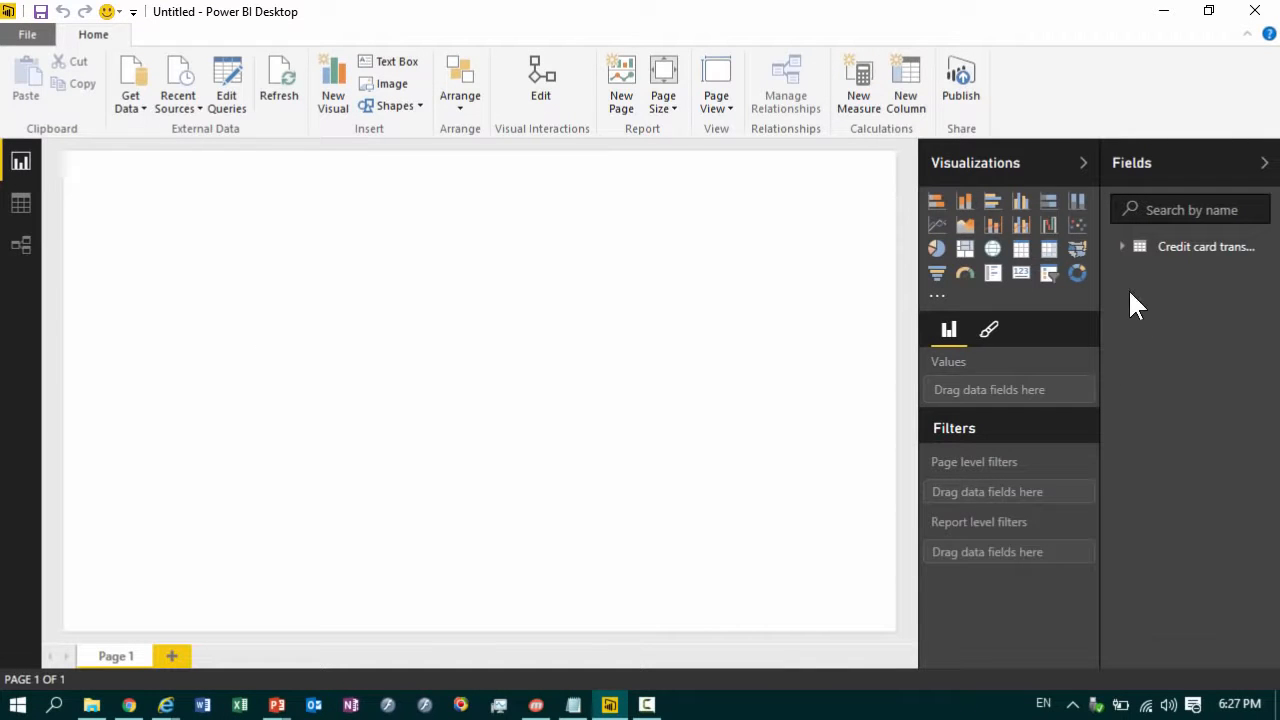
Create a stacked bar chart of Amount by Card Type and reduce its height on the report page.
{"action": "left_click", "coordinate": [1124, 250]}
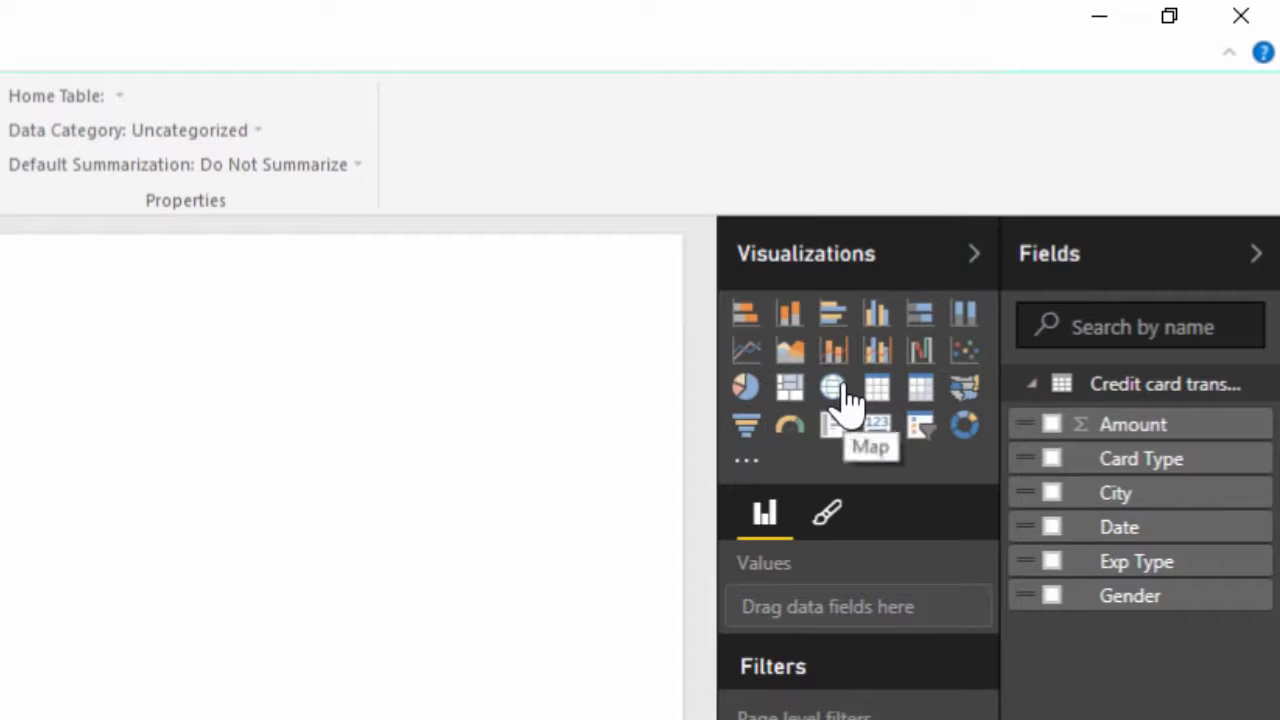
{"action": "left_click", "coordinate": [1052, 459]}
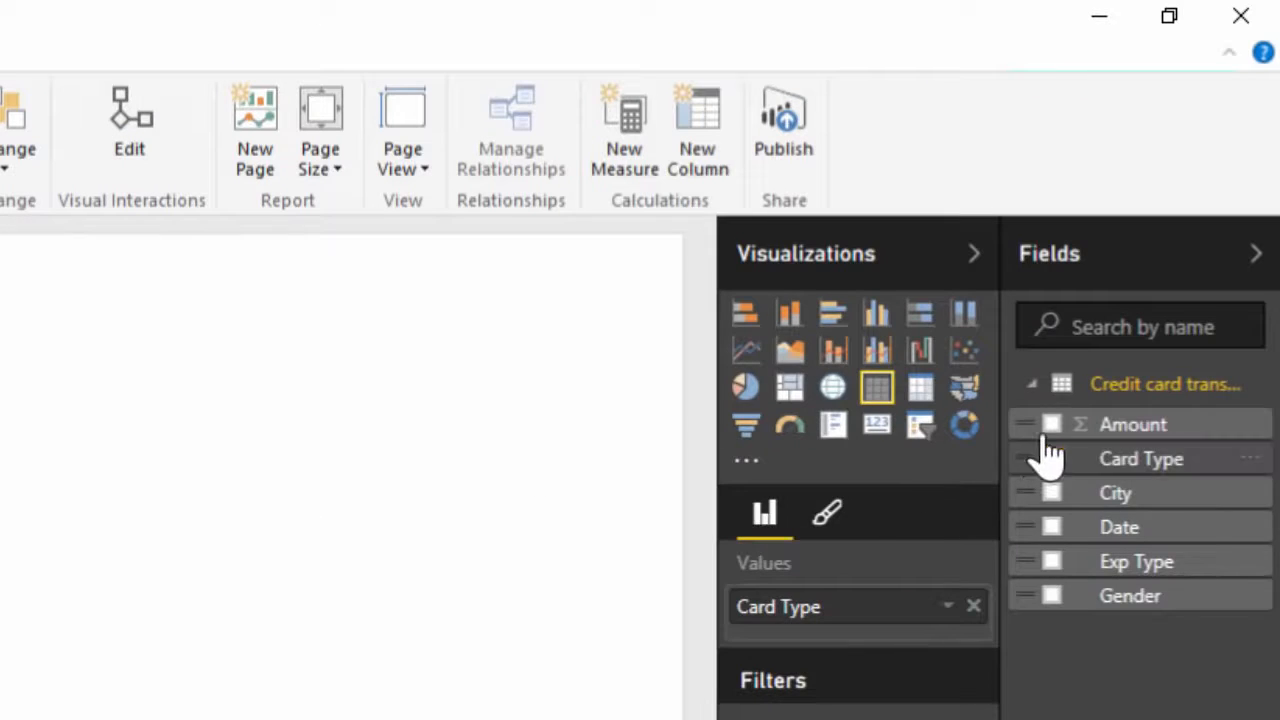
{"action": "left_click", "coordinate": [1058, 428]}
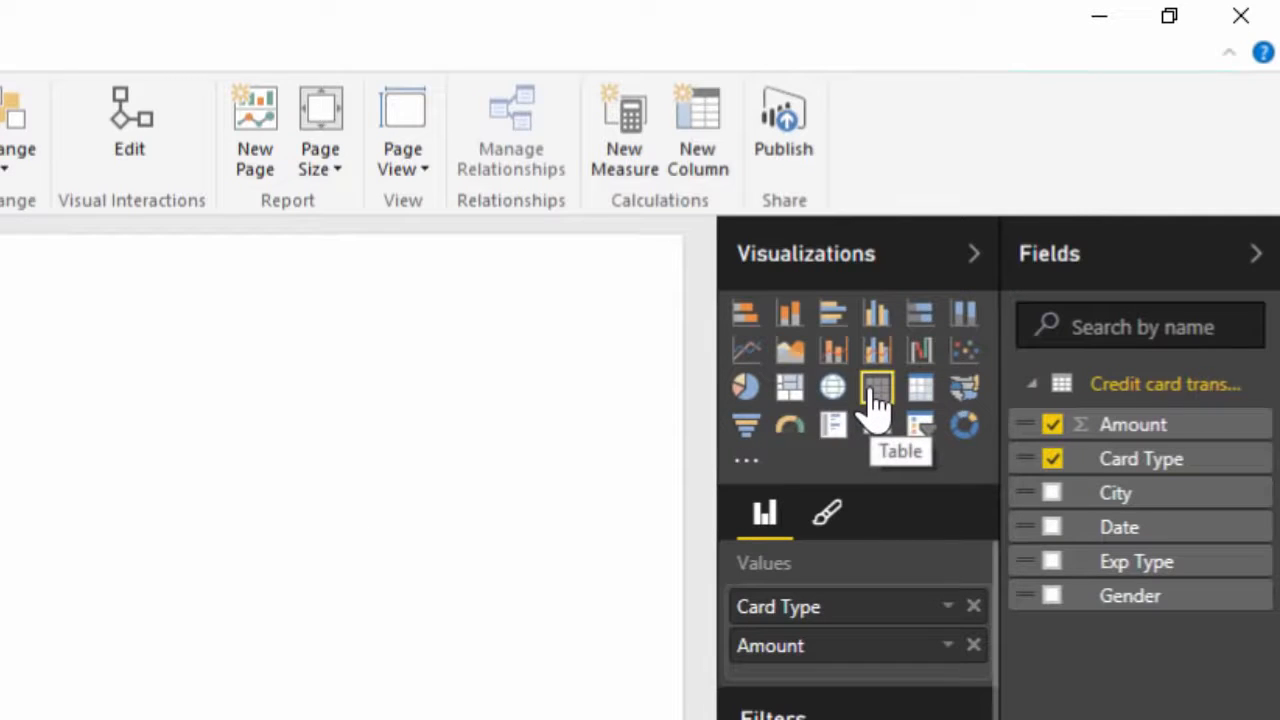
{"action": "left_click", "coordinate": [745, 318]}
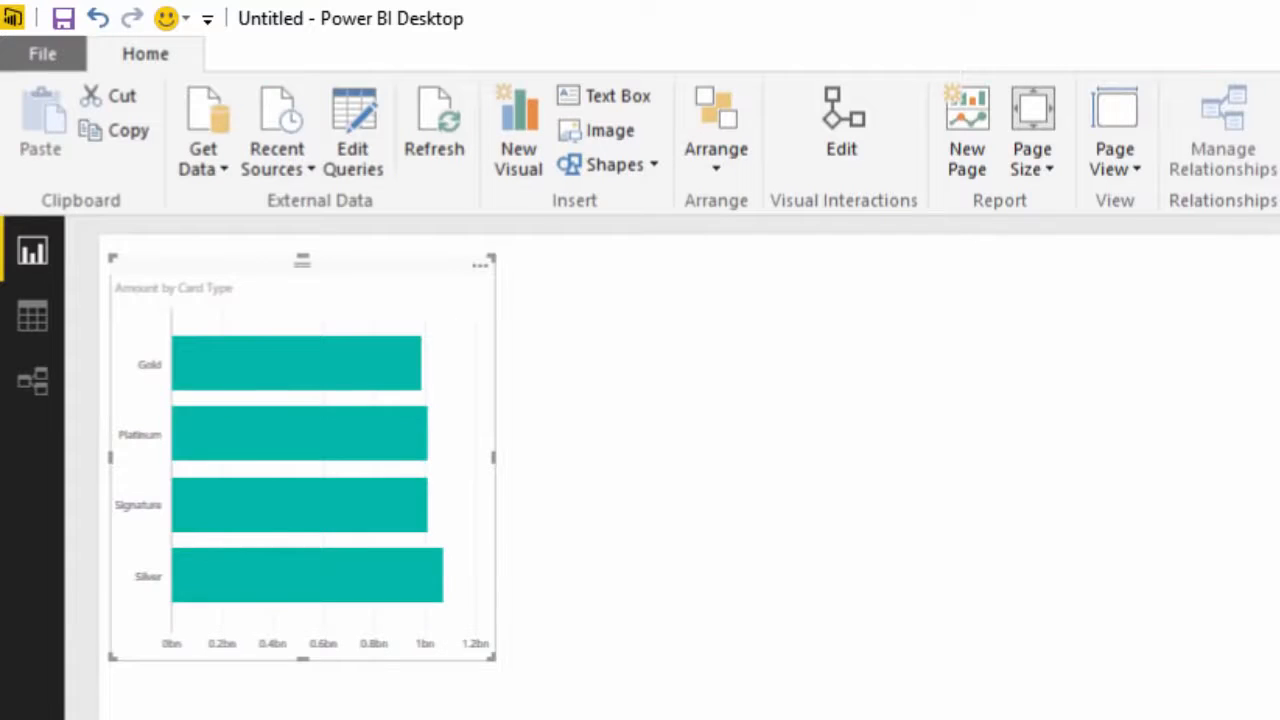
{"action": "left_click_drag", "start_coordinate": [303, 658], "coordinate": [303, 603]}
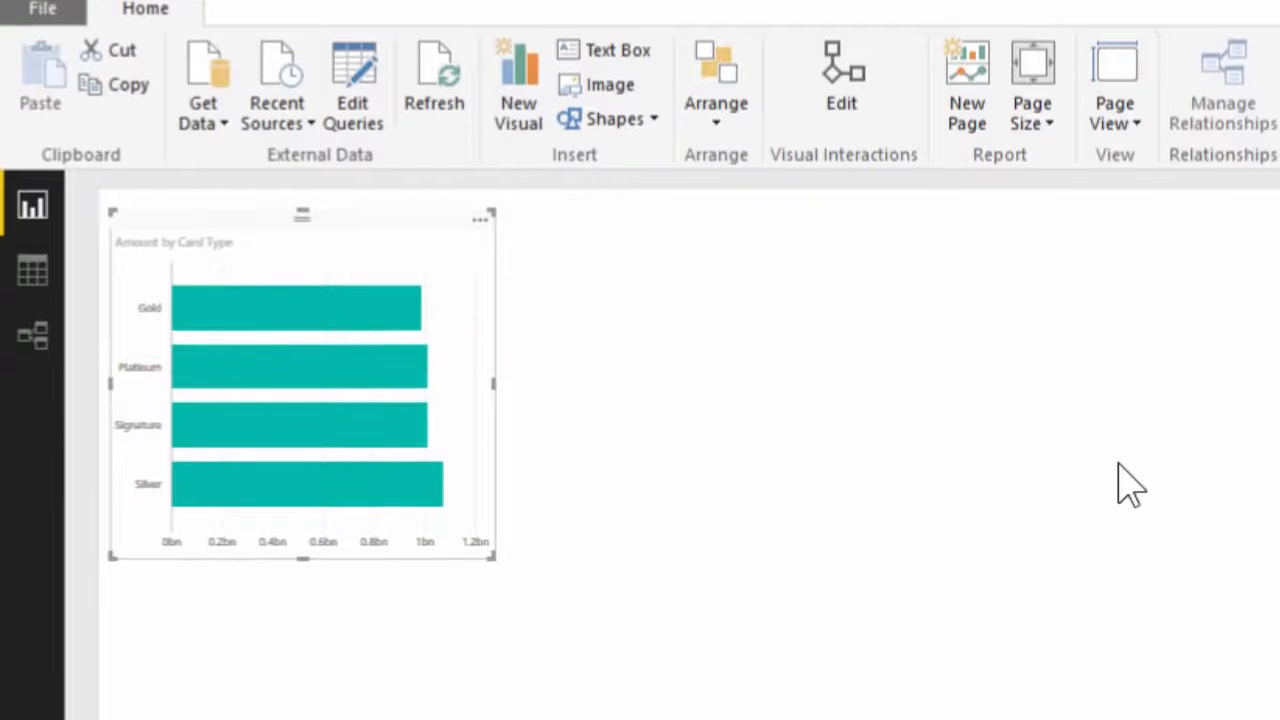
Add a visual of Amount by Exp Type below the bar chart, trying a pie chart before settling on a treemap.
{"action": "left_click", "coordinate": [724, 95]}
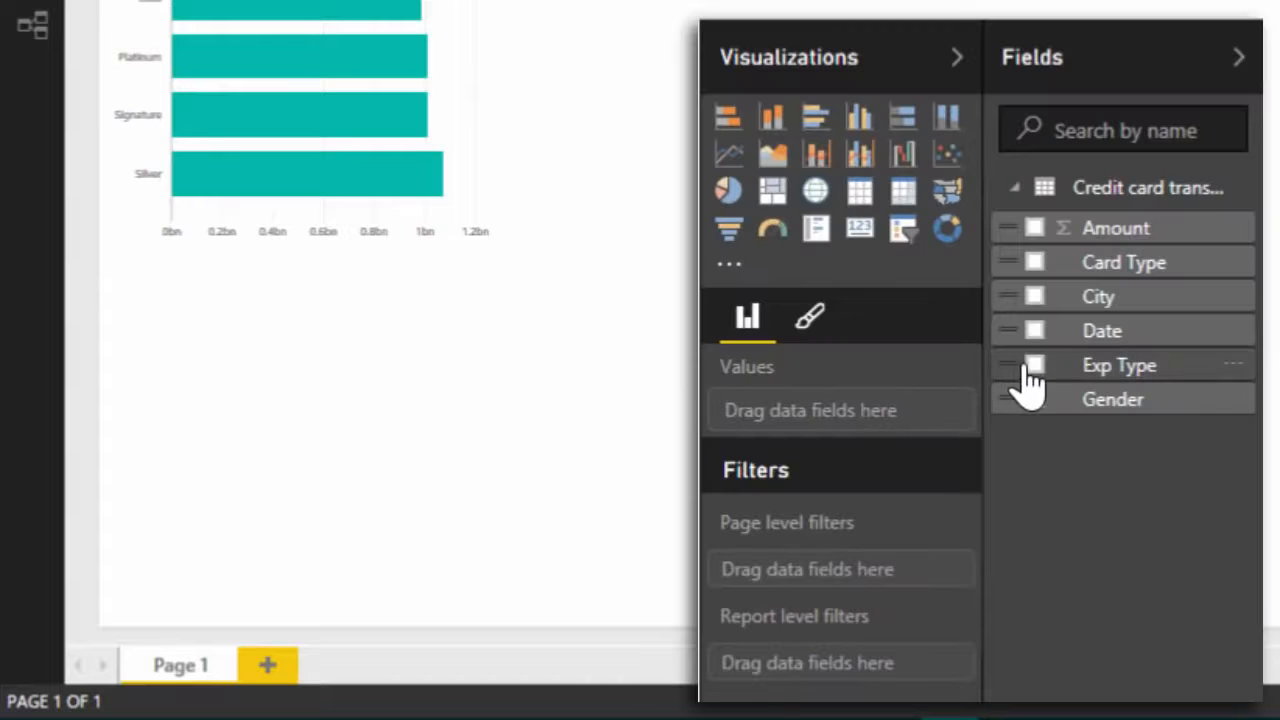
{"action": "left_click", "coordinate": [1034, 366]}
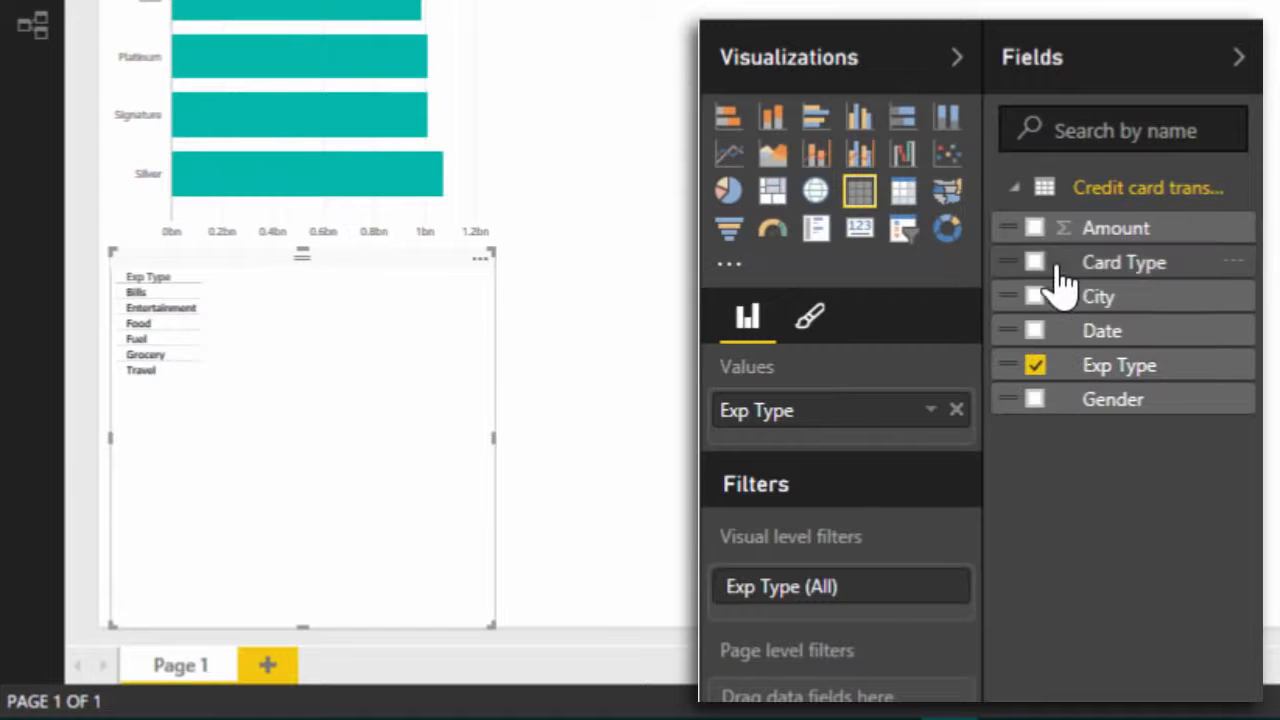
{"action": "left_click_drag", "start_coordinate": [1034, 230], "coordinate": [815, 485]}
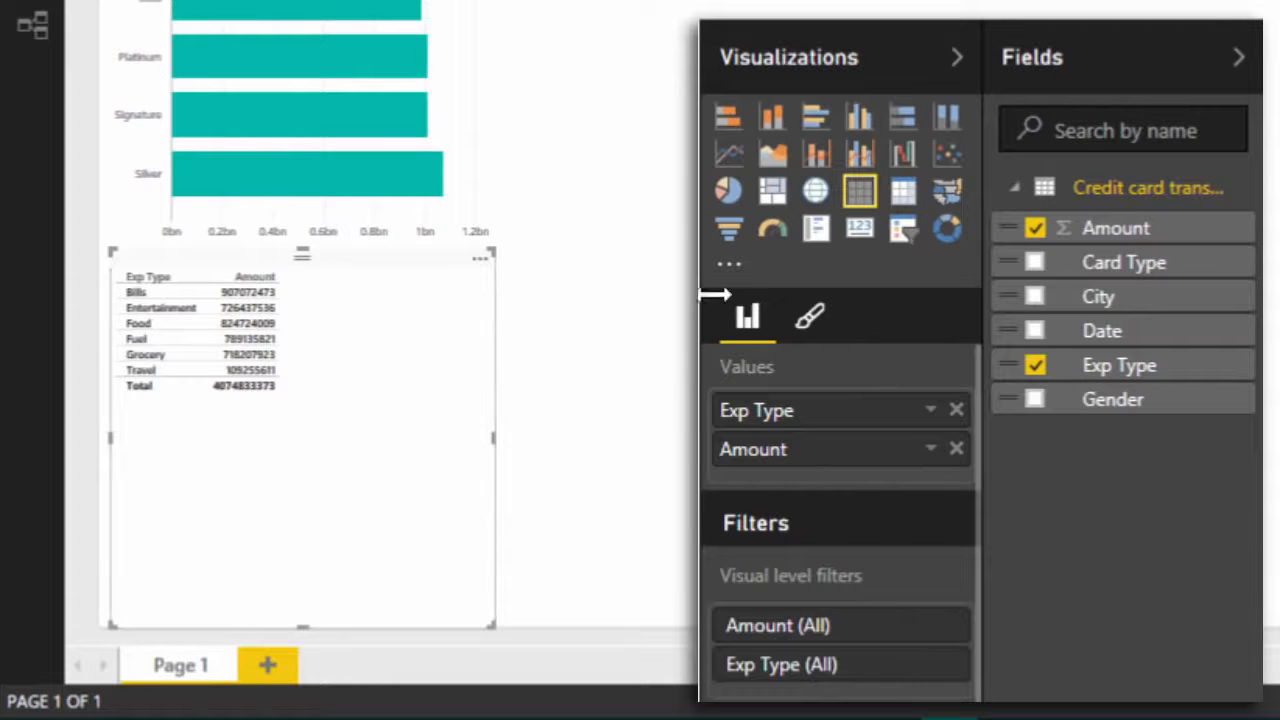
{"action": "left_click", "coordinate": [730, 204]}
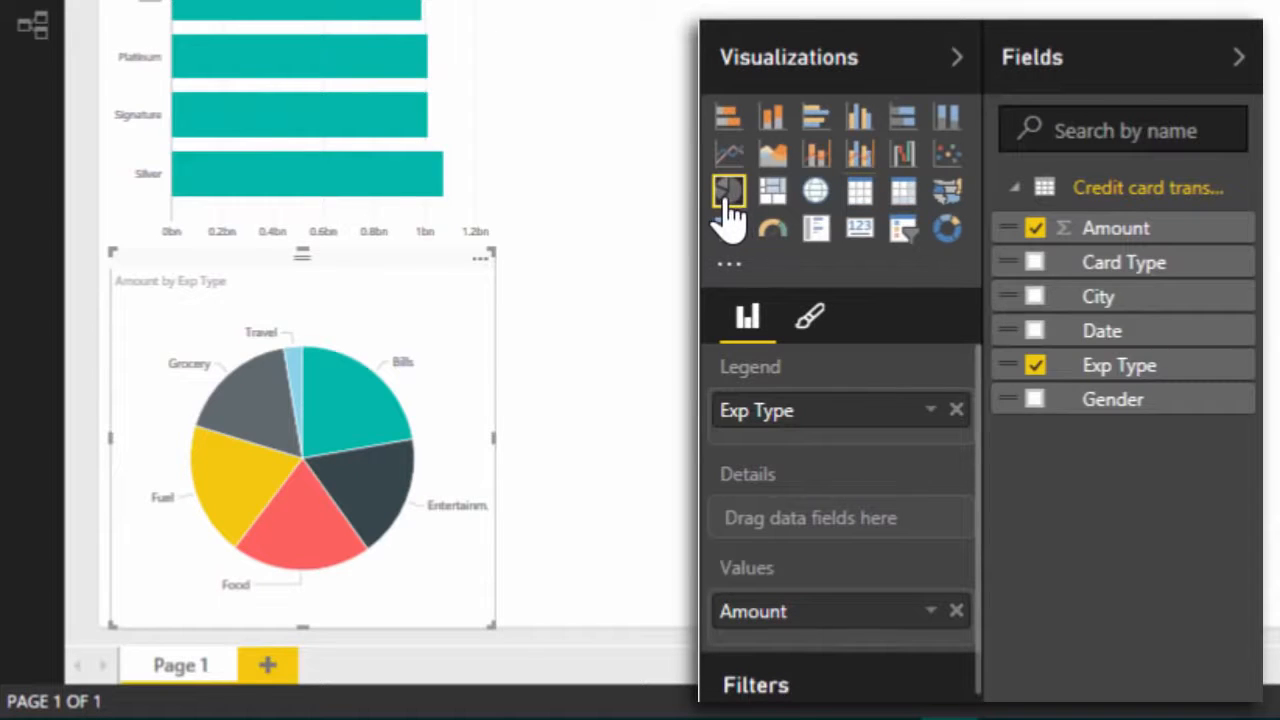
{"action": "left_click", "coordinate": [786, 200]}
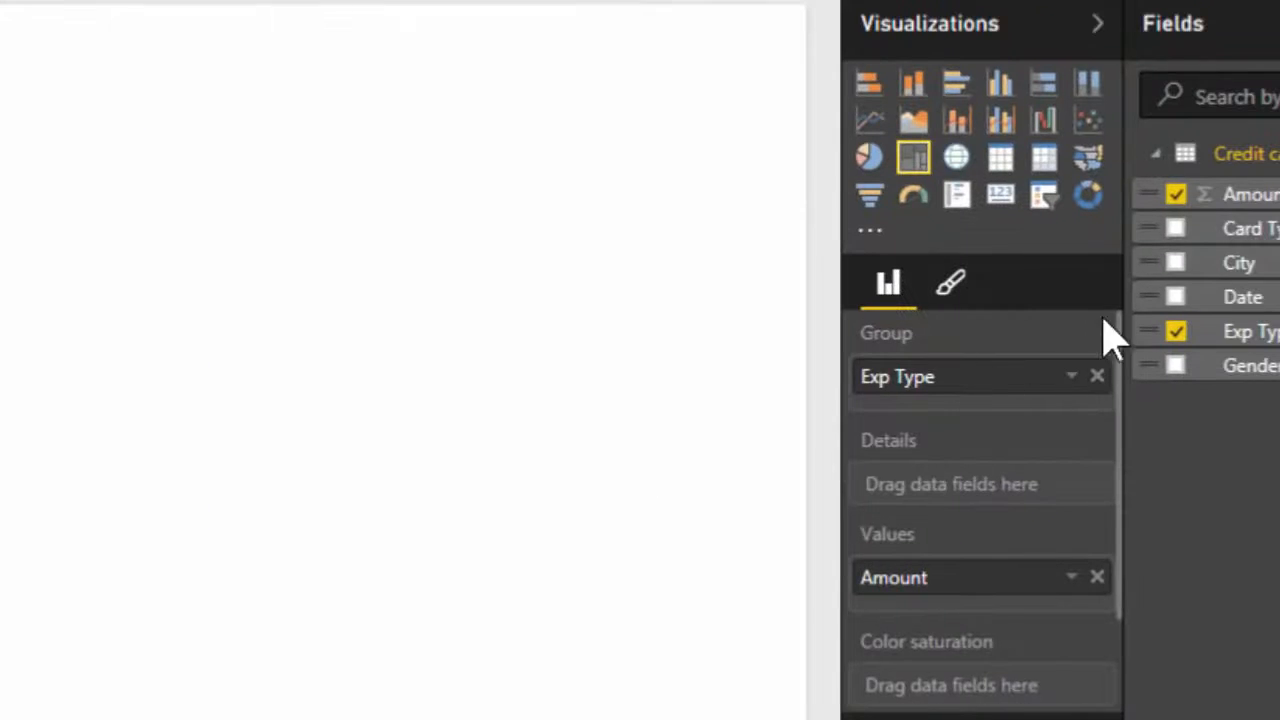
Add a card visual showing Amount to an empty area at the top of the page and shrink it to a small box.
{"action": "left_click", "coordinate": [500, 220]}
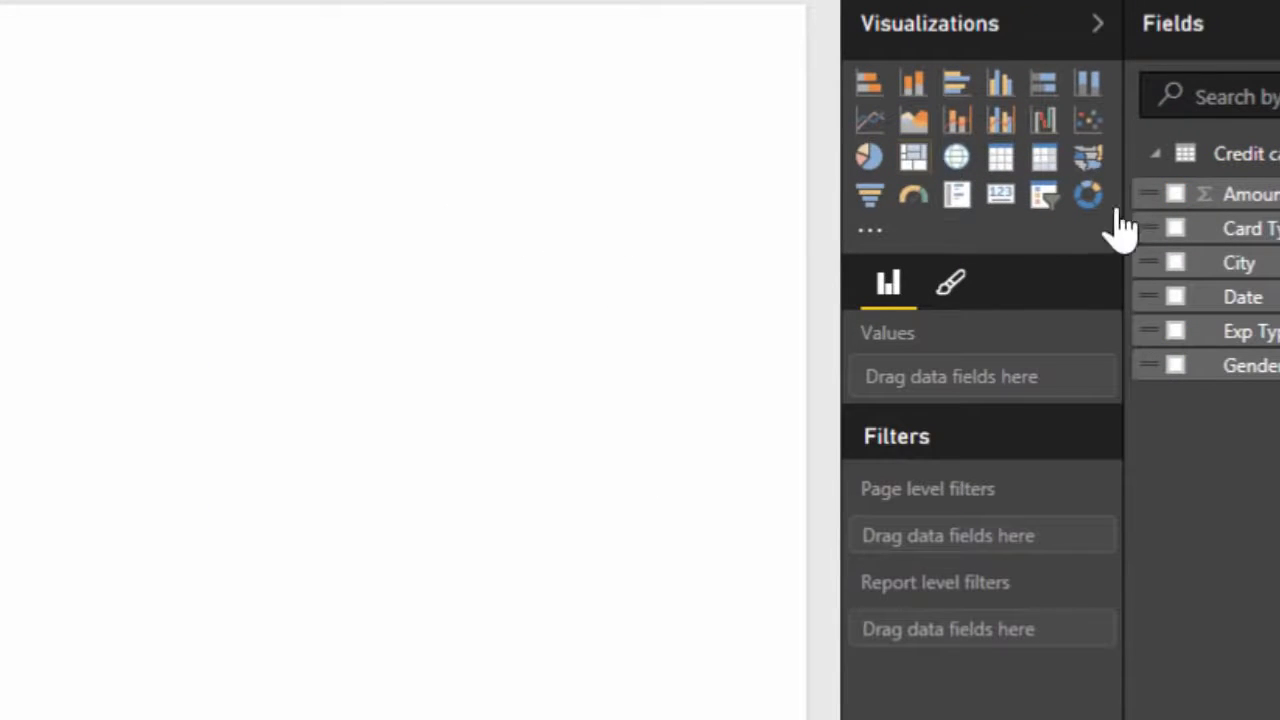
{"action": "left_click_drag", "start_coordinate": [1249, 209], "coordinate": [257, 109]}
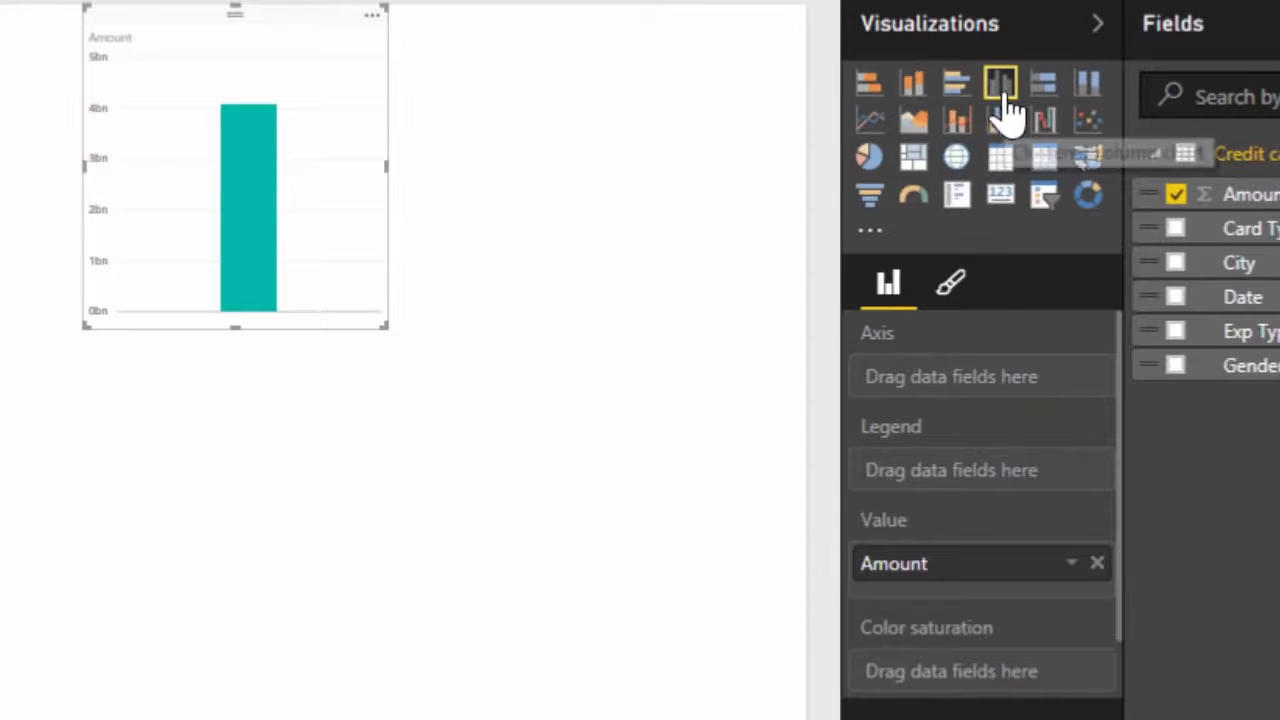
{"action": "left_click", "coordinate": [1003, 200]}
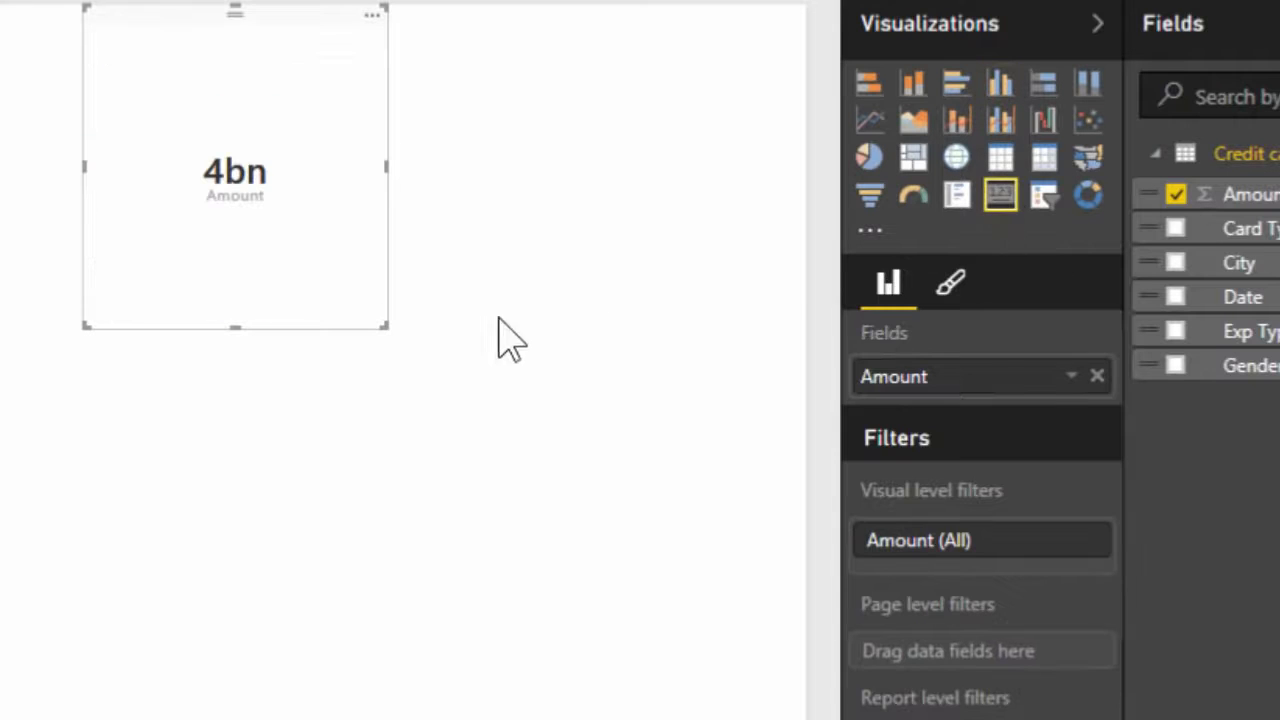
{"action": "left_click_drag", "start_coordinate": [388, 320], "coordinate": [396, 163]}
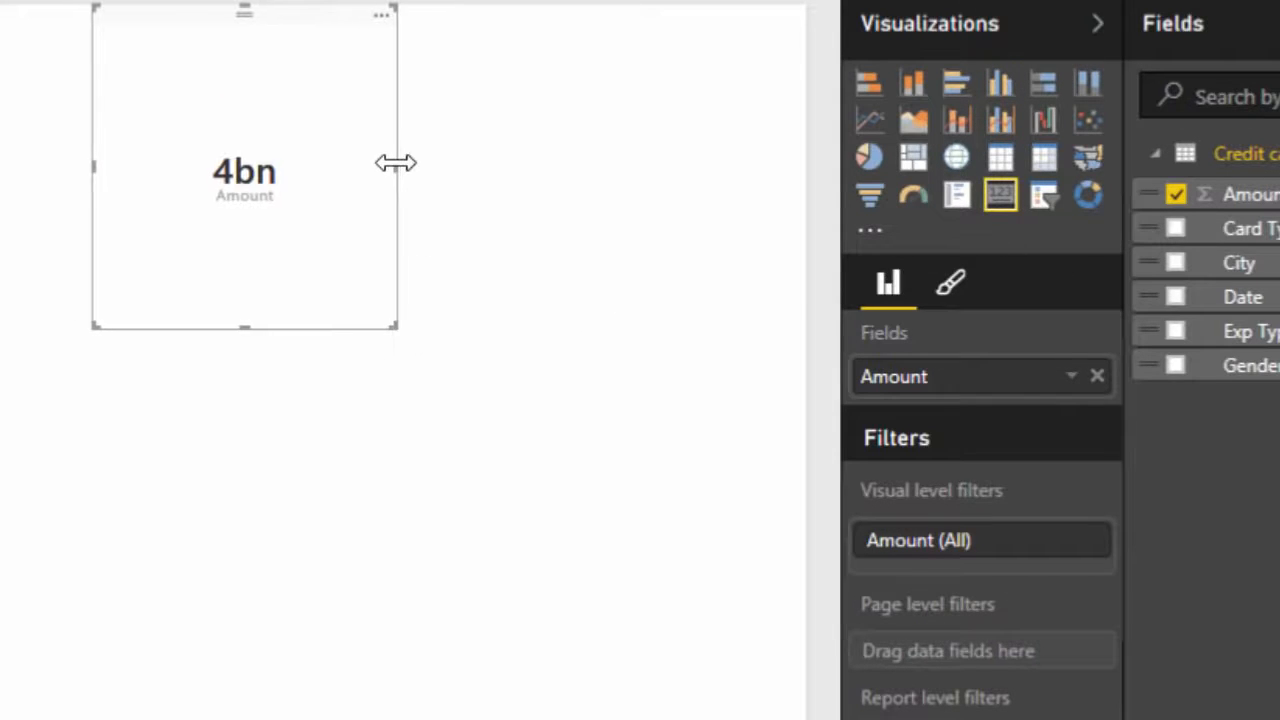
{"action": "left_click_drag", "start_coordinate": [392, 328], "coordinate": [267, 85]}
{"action": "left_click_drag", "start_coordinate": [230, 76], "coordinate": [358, 95]}
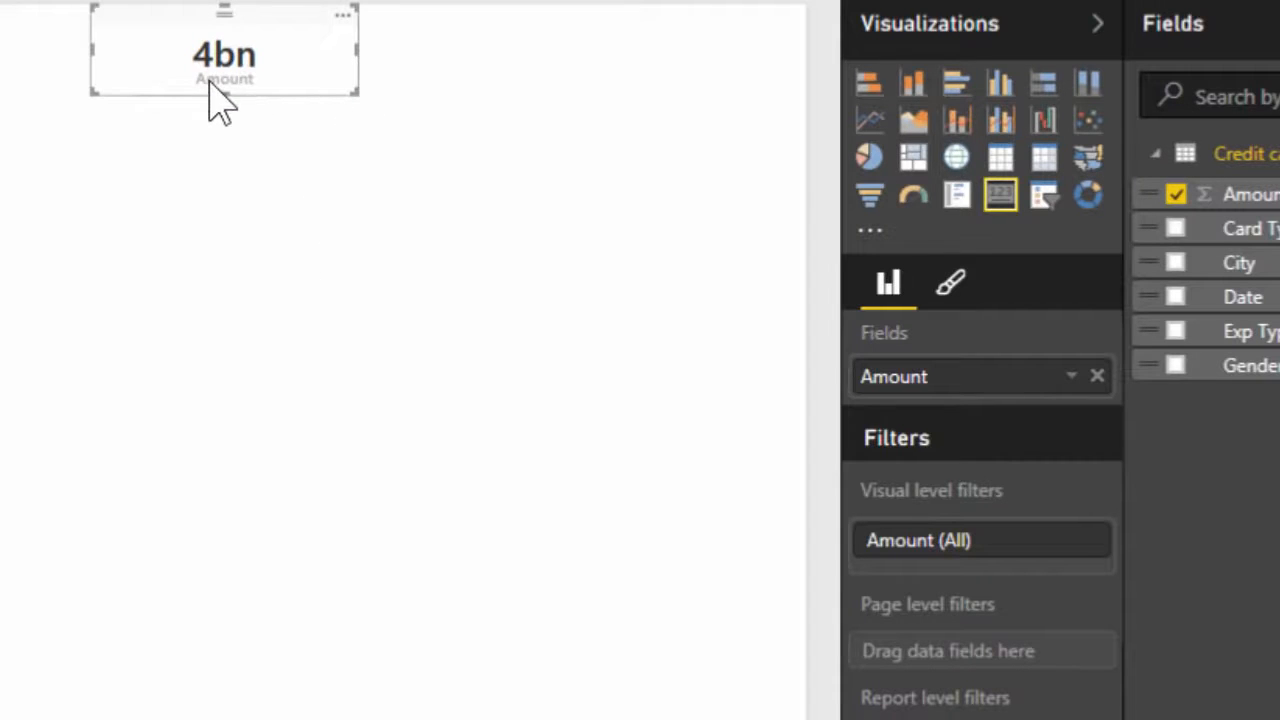
Set the display units of the Amount card's data label to None.
{"action": "left_click", "coordinate": [962, 300]}
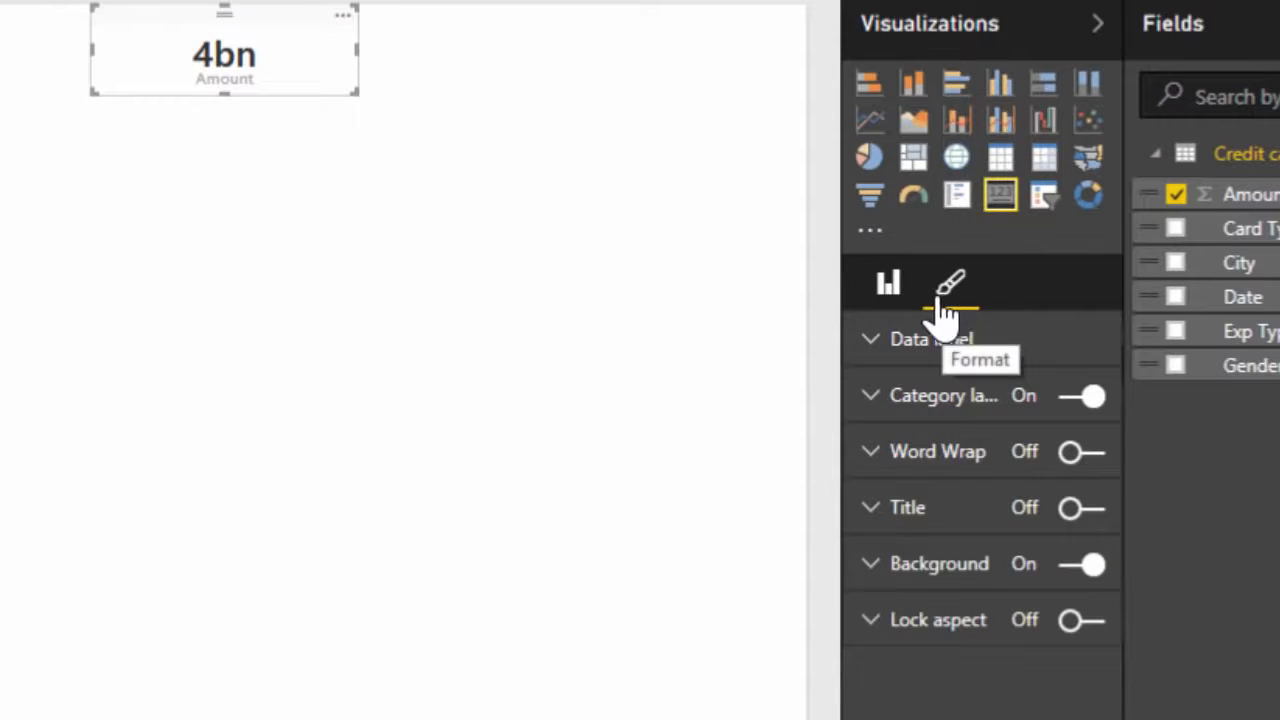
{"action": "left_click", "coordinate": [891, 302]}
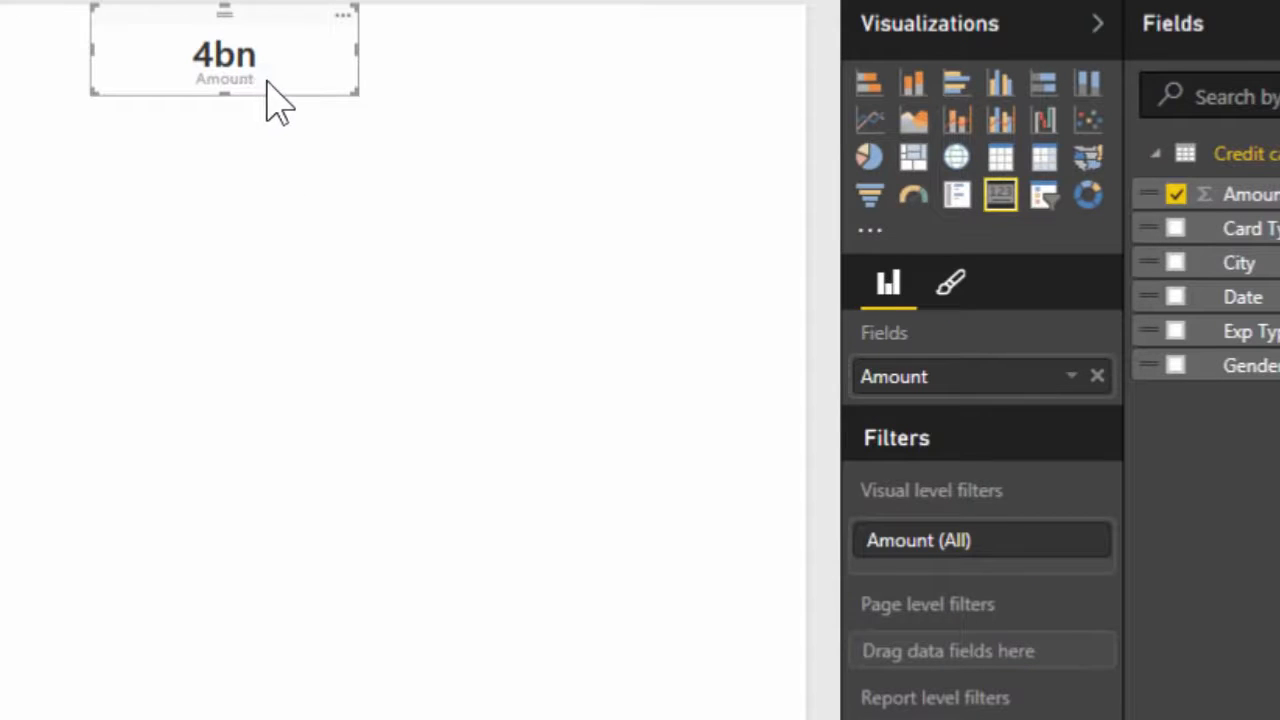
{"action": "left_click", "coordinate": [958, 303]}
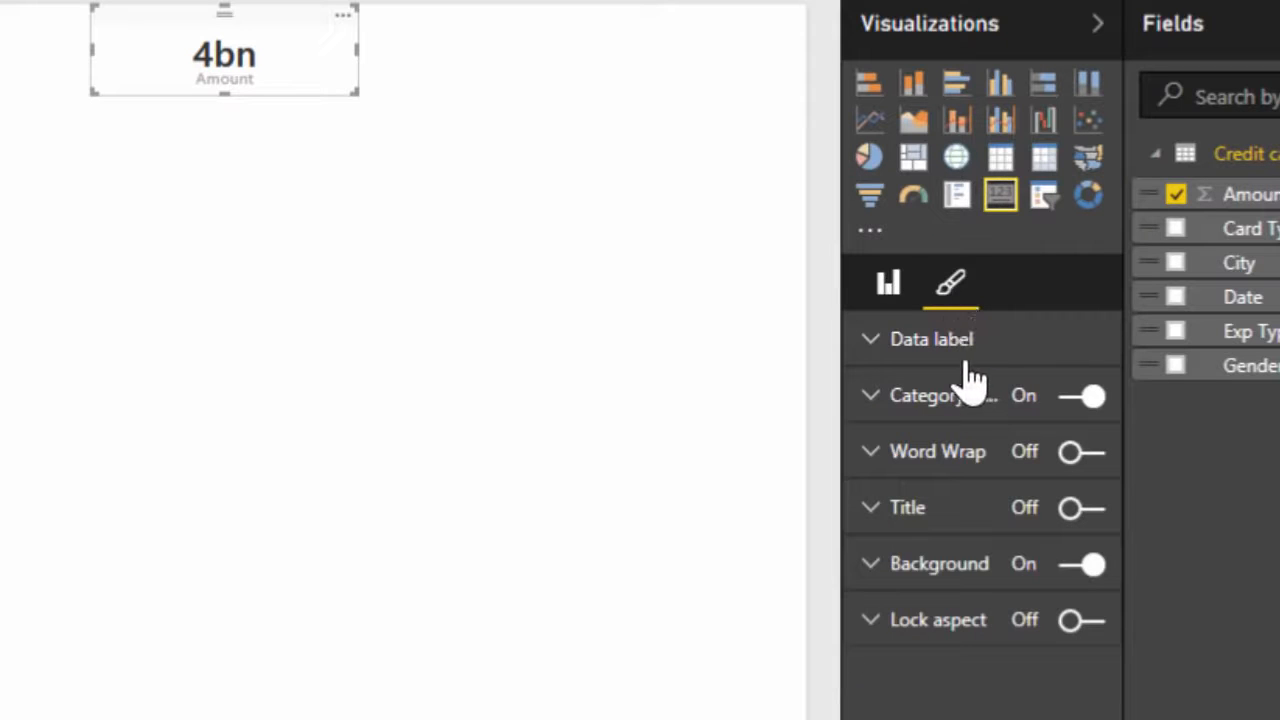
{"action": "left_click", "coordinate": [960, 345]}
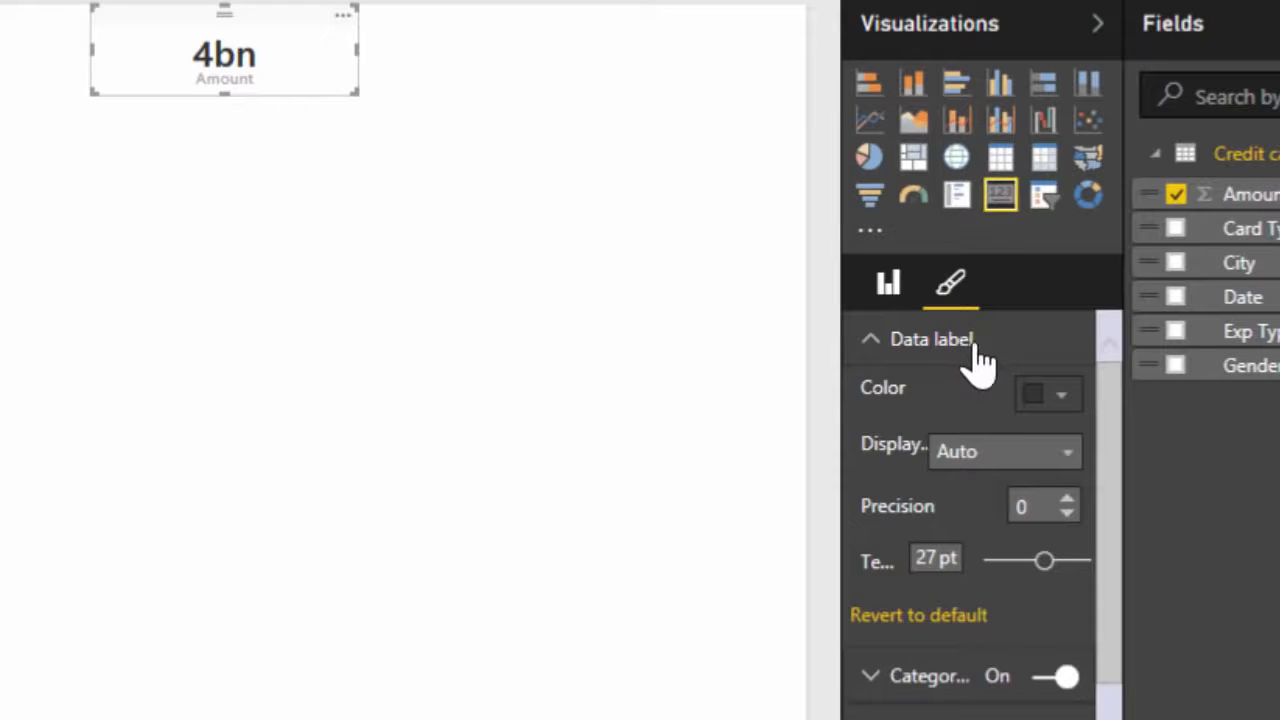
{"action": "left_click", "coordinate": [1070, 462]}
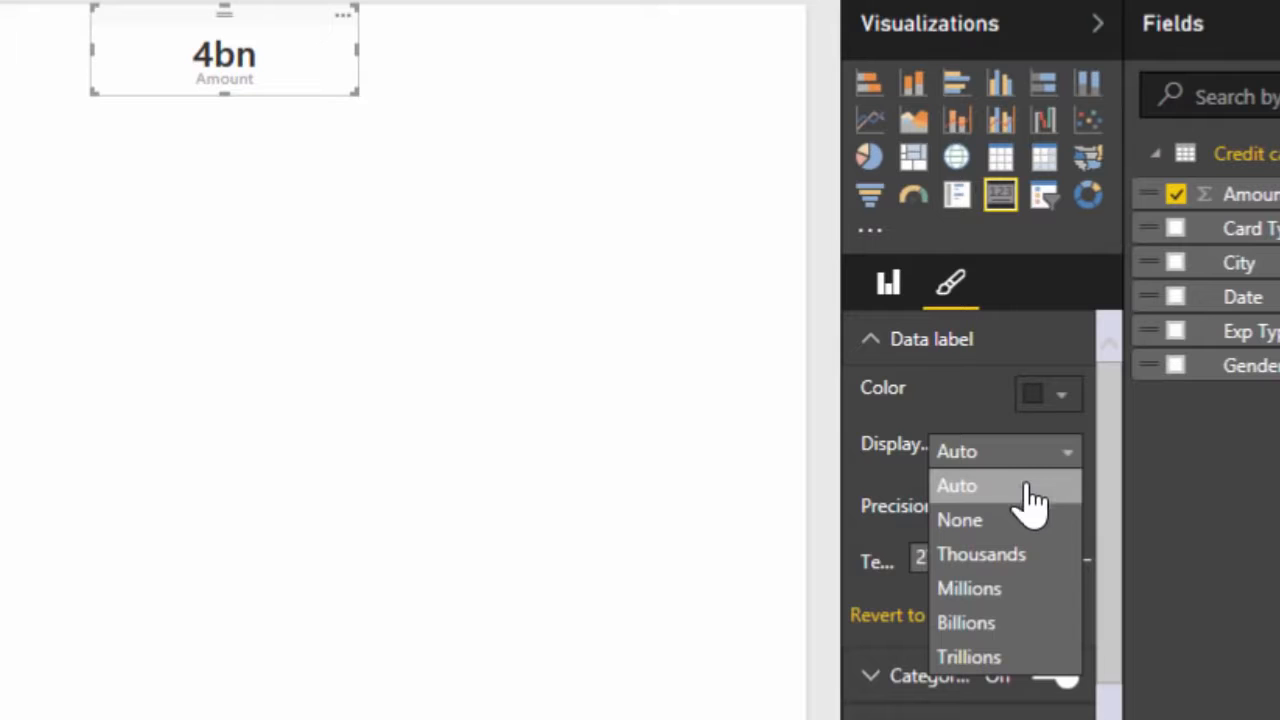
{"action": "left_click", "coordinate": [998, 522]}
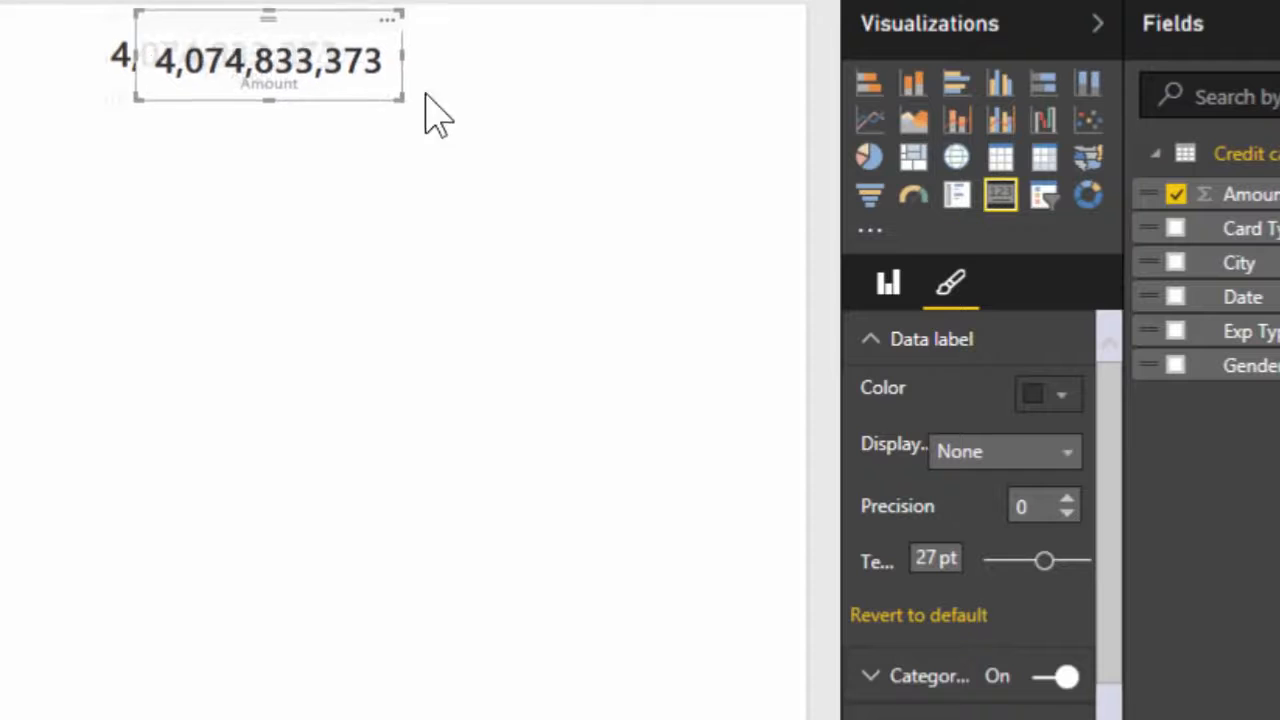
Duplicate the Amount card, place the copy beside the original and set its aggregation to Count.
{"action": "left_click_drag", "start_coordinate": [437, 115], "coordinate": [609, 120]}
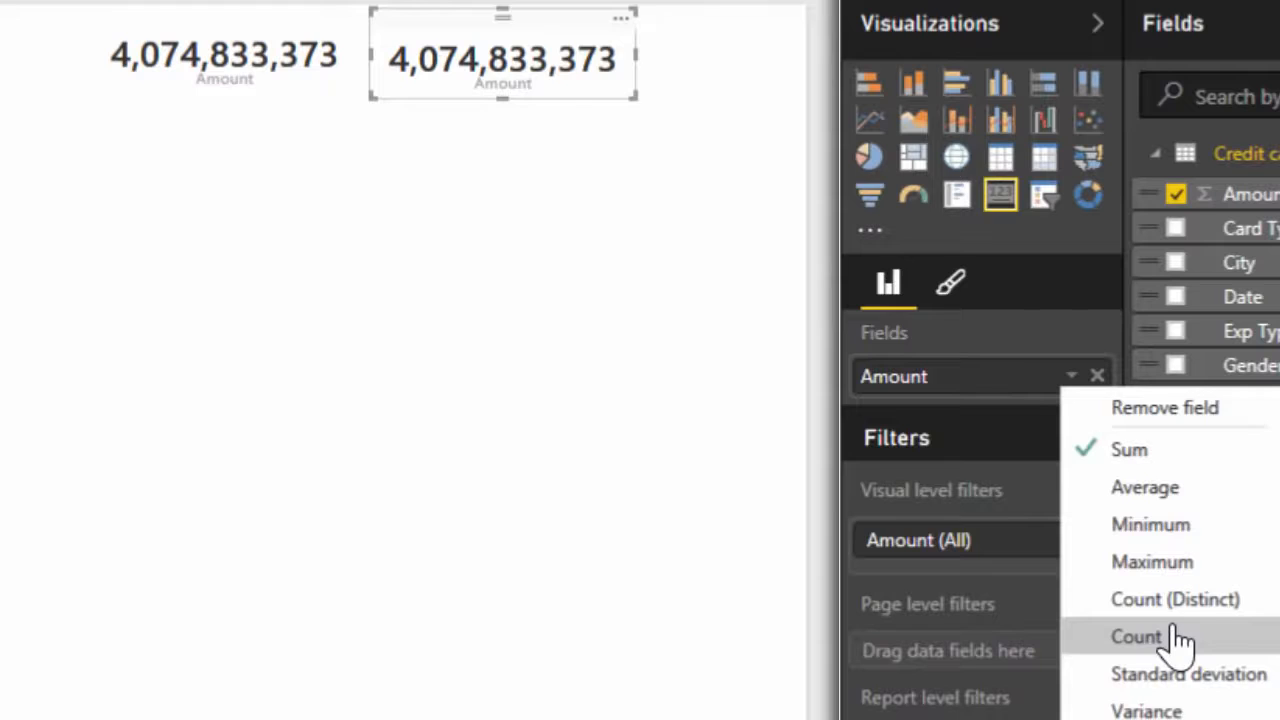
{"action": "left_click", "coordinate": [1140, 637]}
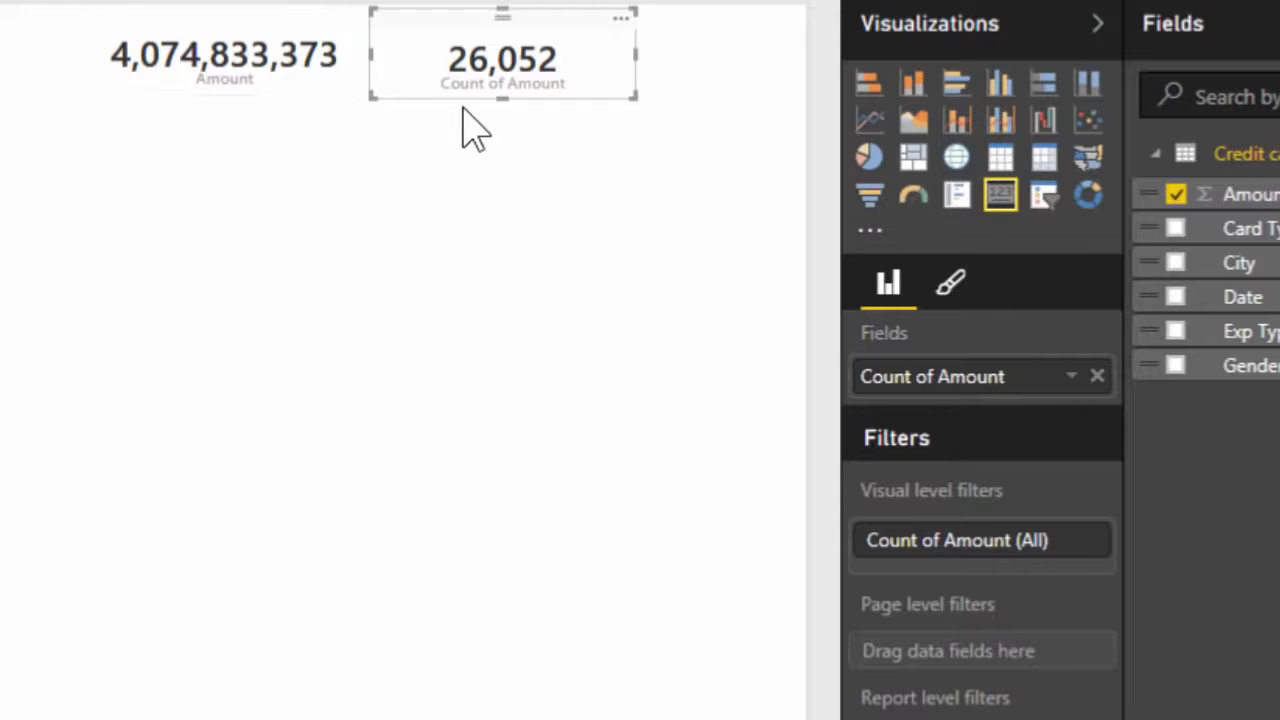
Duplicate the Count of Amount card and set the copy's aggregation to Average.
{"action": "key", "text": "ctrl+c"}
{"action": "key", "text": "ctrl+v"}
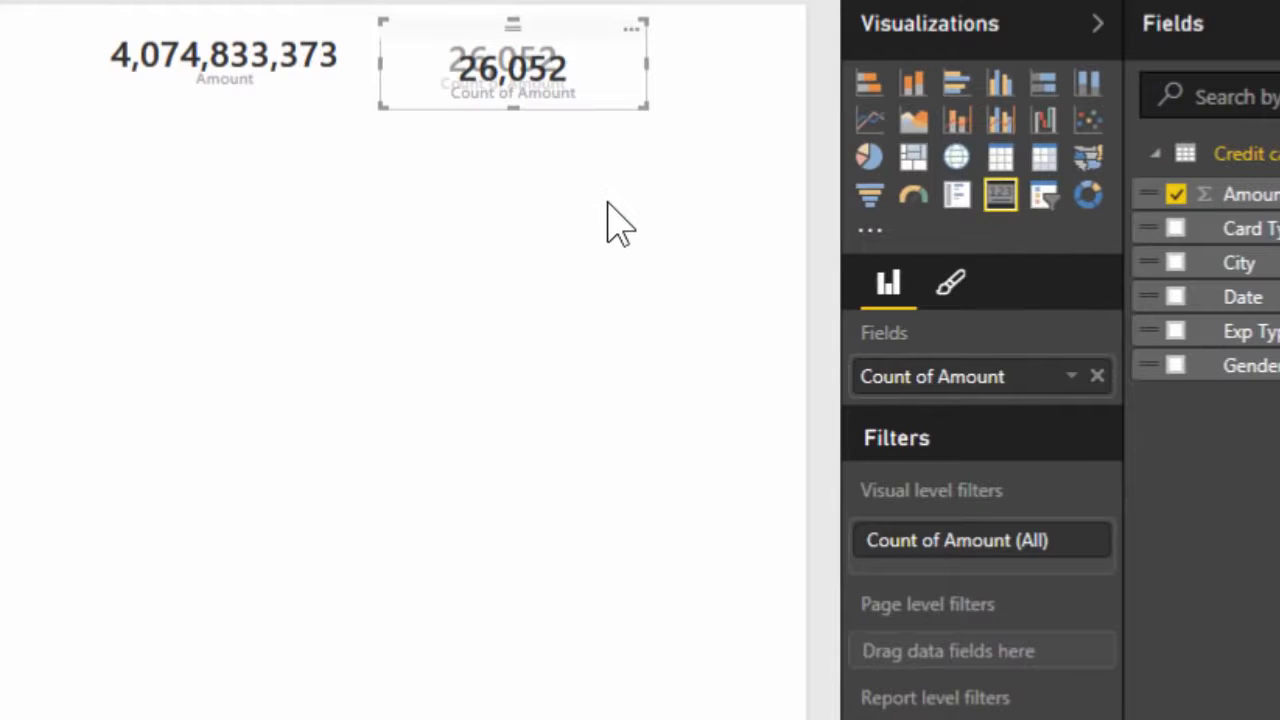
{"action": "left_click", "coordinate": [1071, 378]}
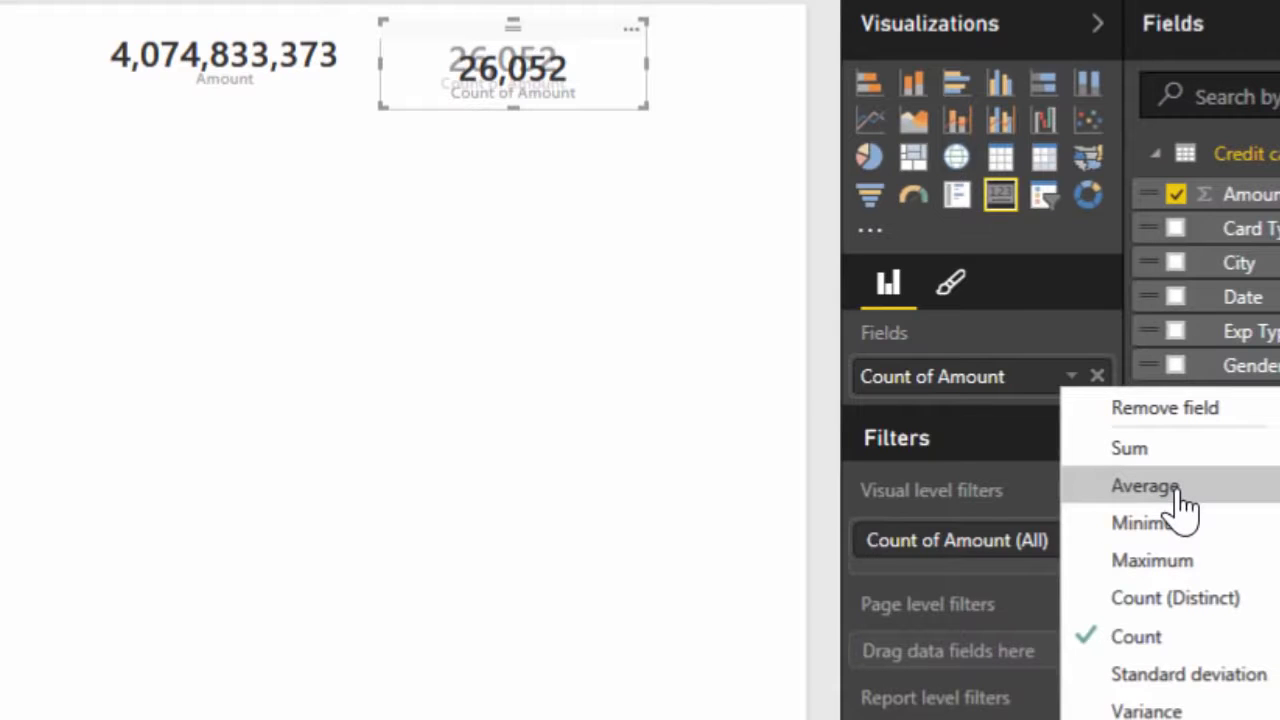
{"action": "left_click", "coordinate": [1180, 488]}
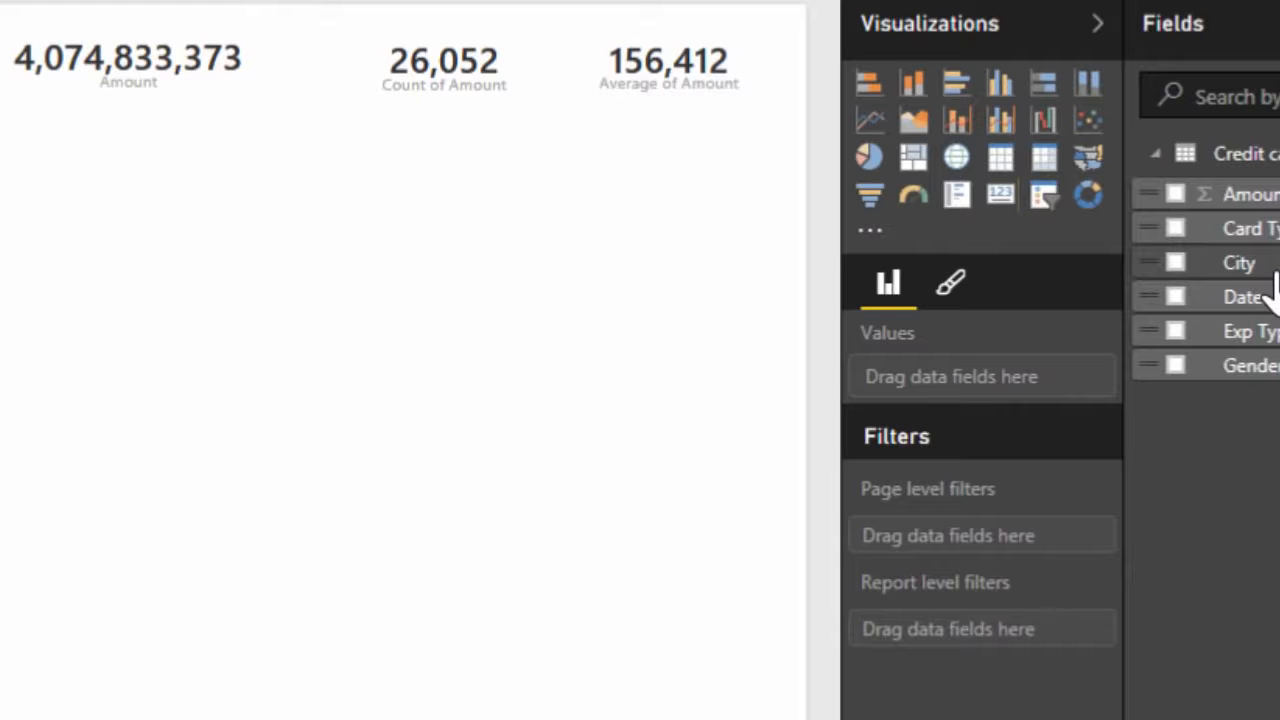
Add a map visual of Amount by City in the empty area below the summary cards.
{"action": "left_click_drag", "start_coordinate": [1268, 272], "coordinate": [300, 416]}
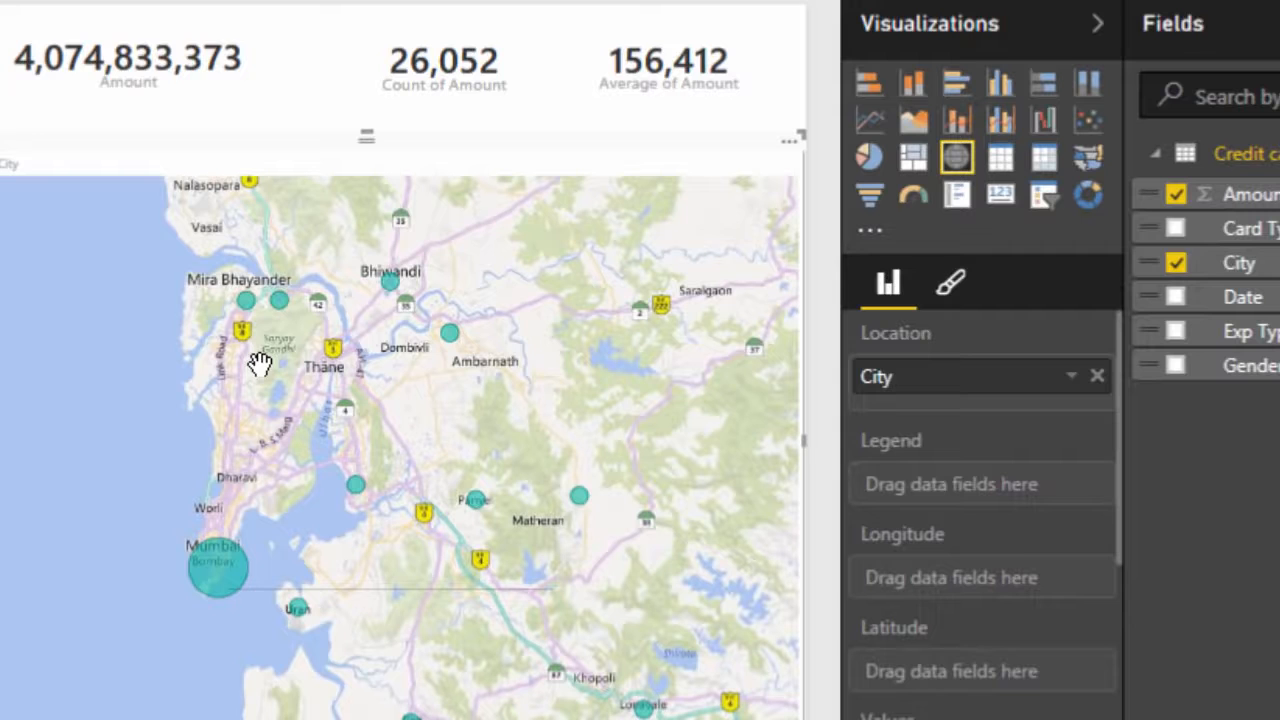
{"action": "mouse_move", "coordinate": [245, 302]}
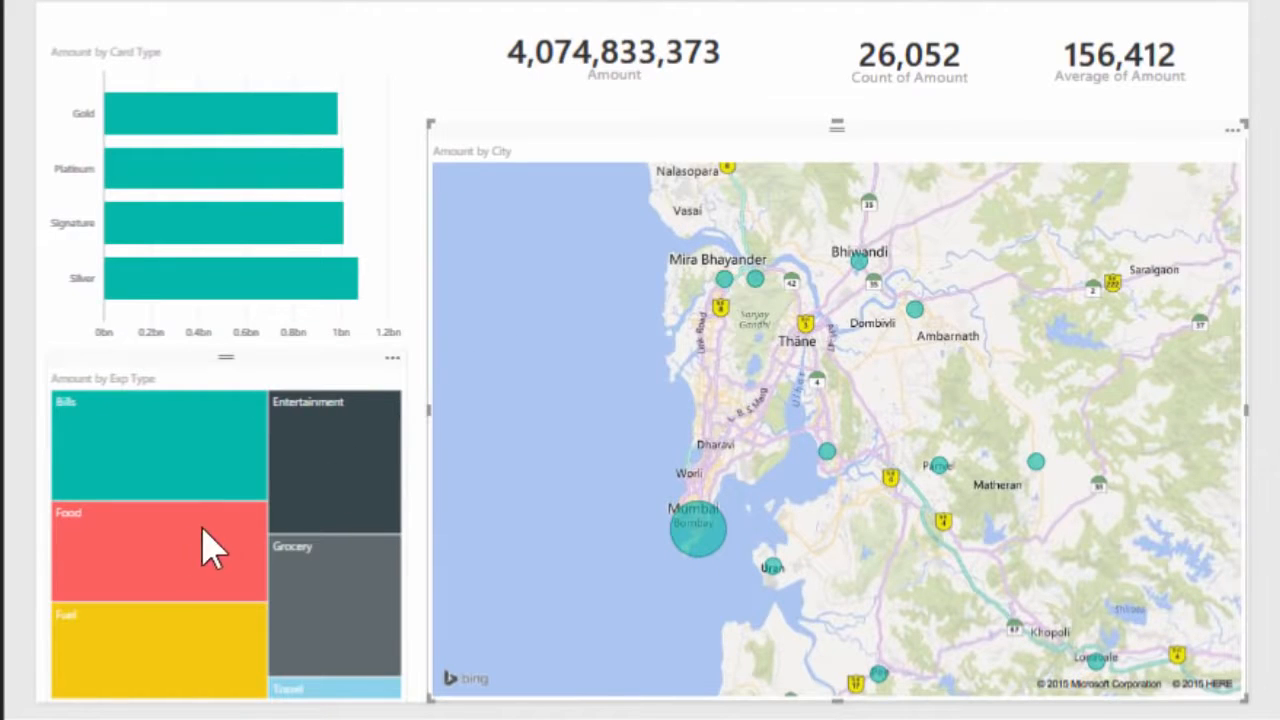
Cross-filter the report by Food in the expense type treemap and examine the cities around Mumbai on the map.
{"action": "mouse_move", "coordinate": [175, 563]}
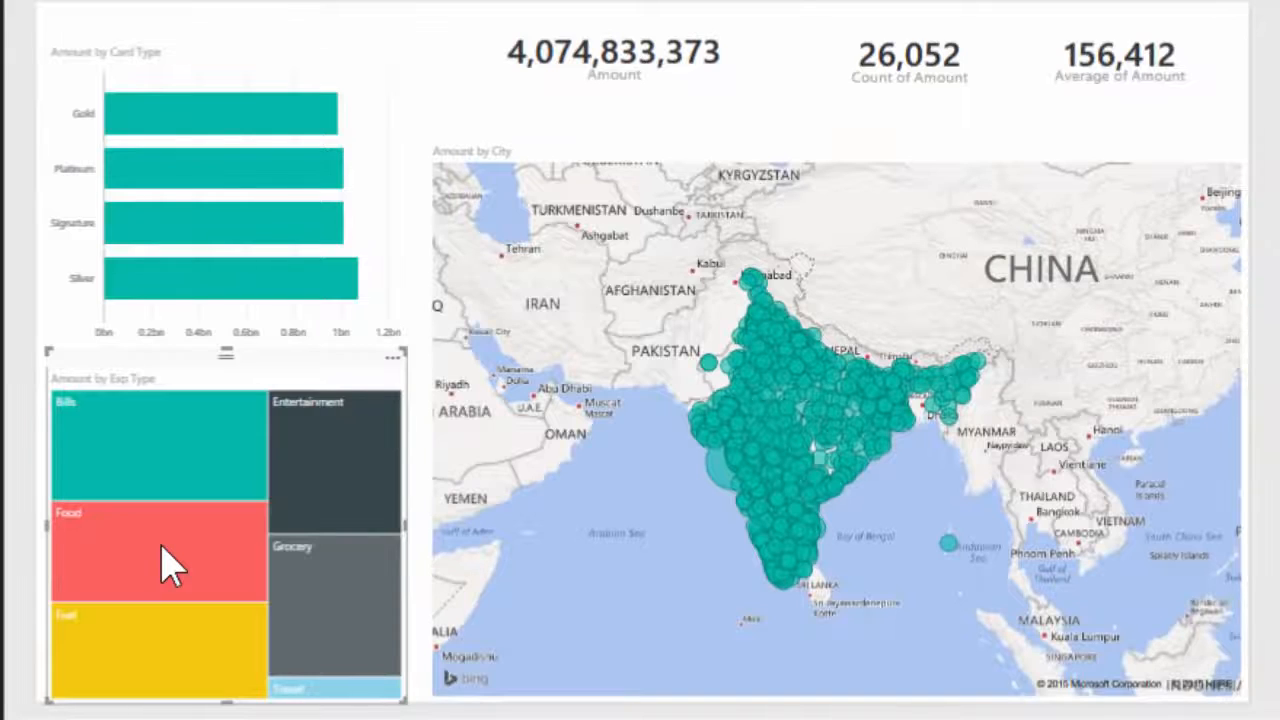
{"action": "left_click", "coordinate": [172, 566]}
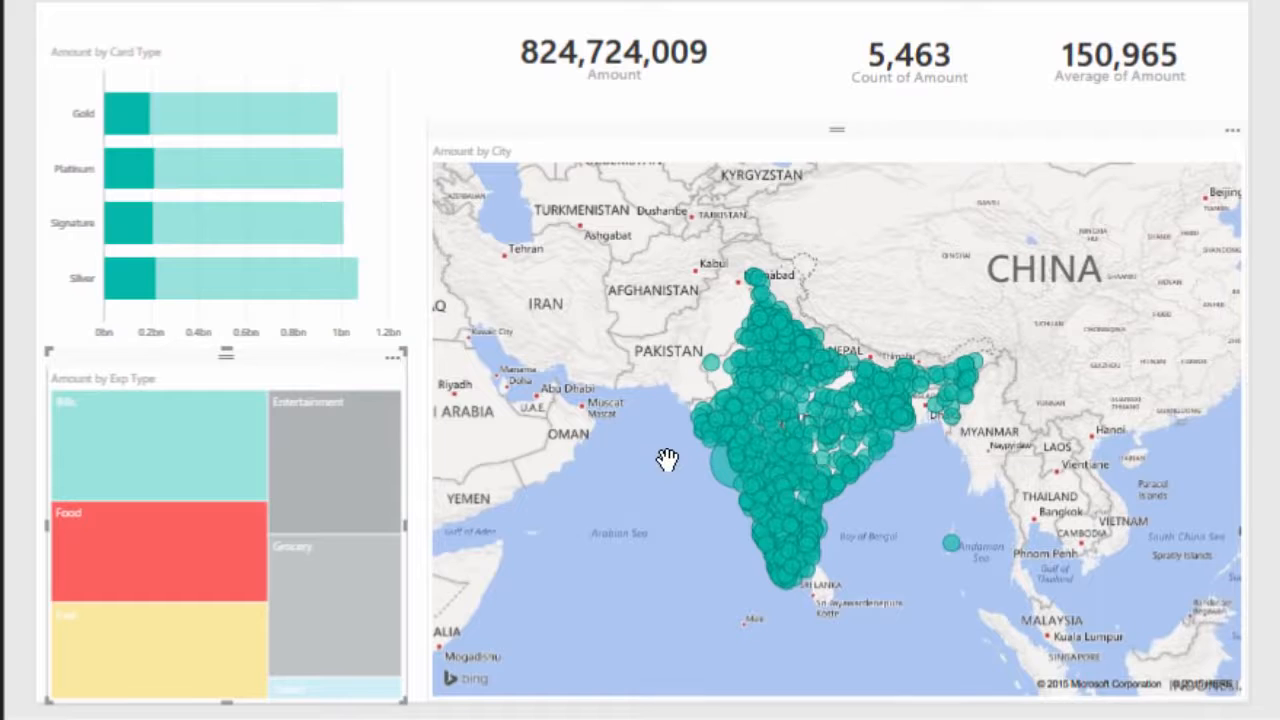
{"action": "scroll", "coordinate": [666, 460], "scroll_direction": "up", "scroll_amount": 3}
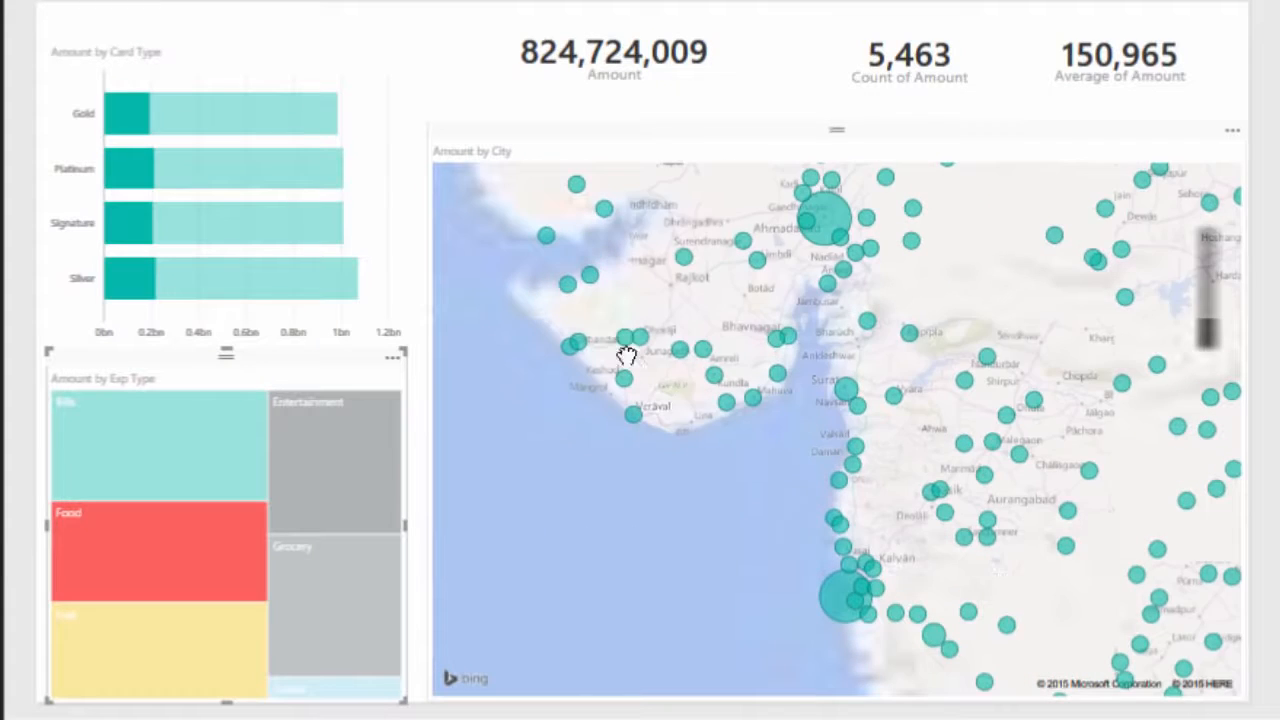
{"action": "left_click_drag", "start_coordinate": [627, 354], "coordinate": [599, 254]}
{"action": "left_click", "coordinate": [690, 475]}
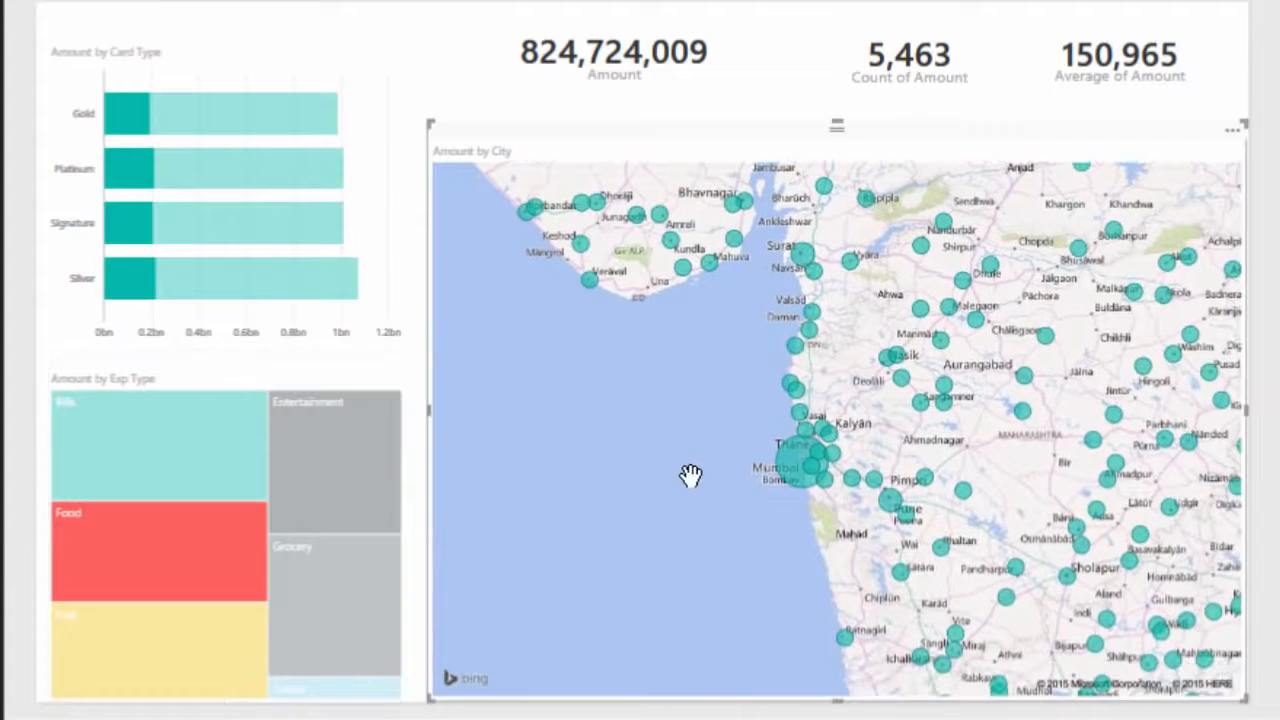
{"action": "mouse_move", "coordinate": [788, 480]}
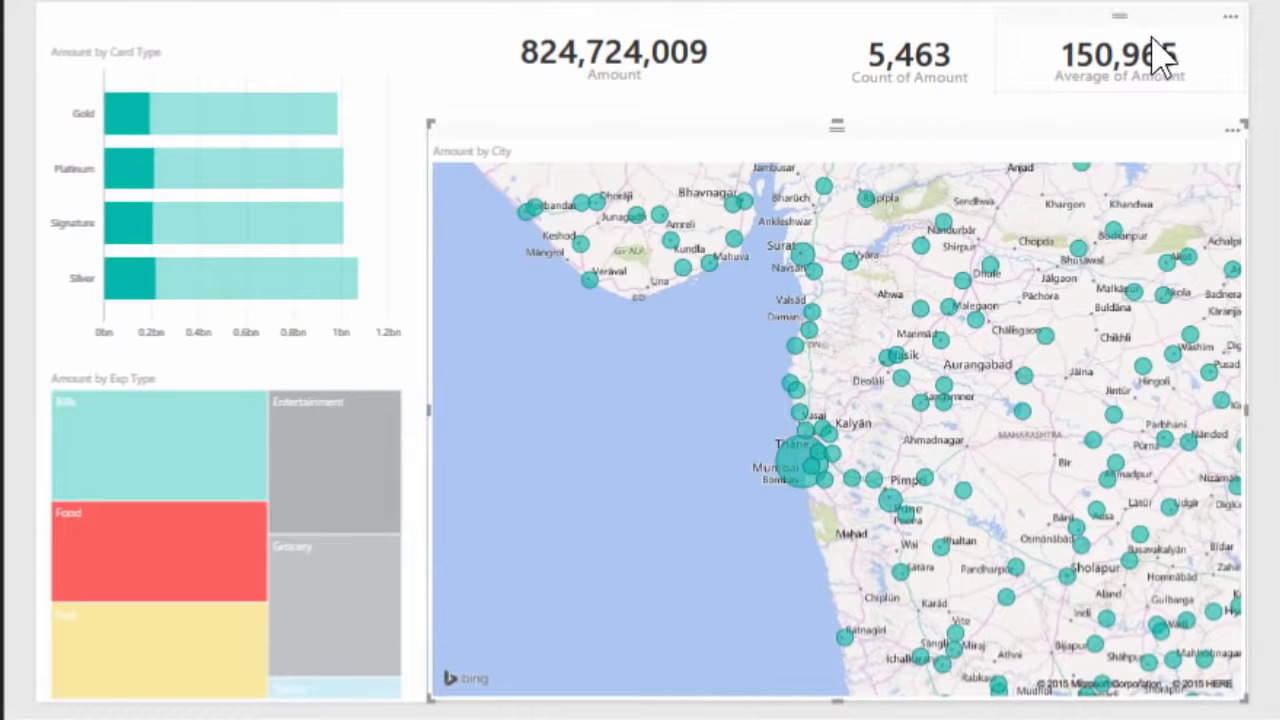
Cross-filter the report by Entertainment, by the Signature and Gold card types together, and by the Greater Mumbai bubble.
{"action": "left_click", "coordinate": [362, 450]}
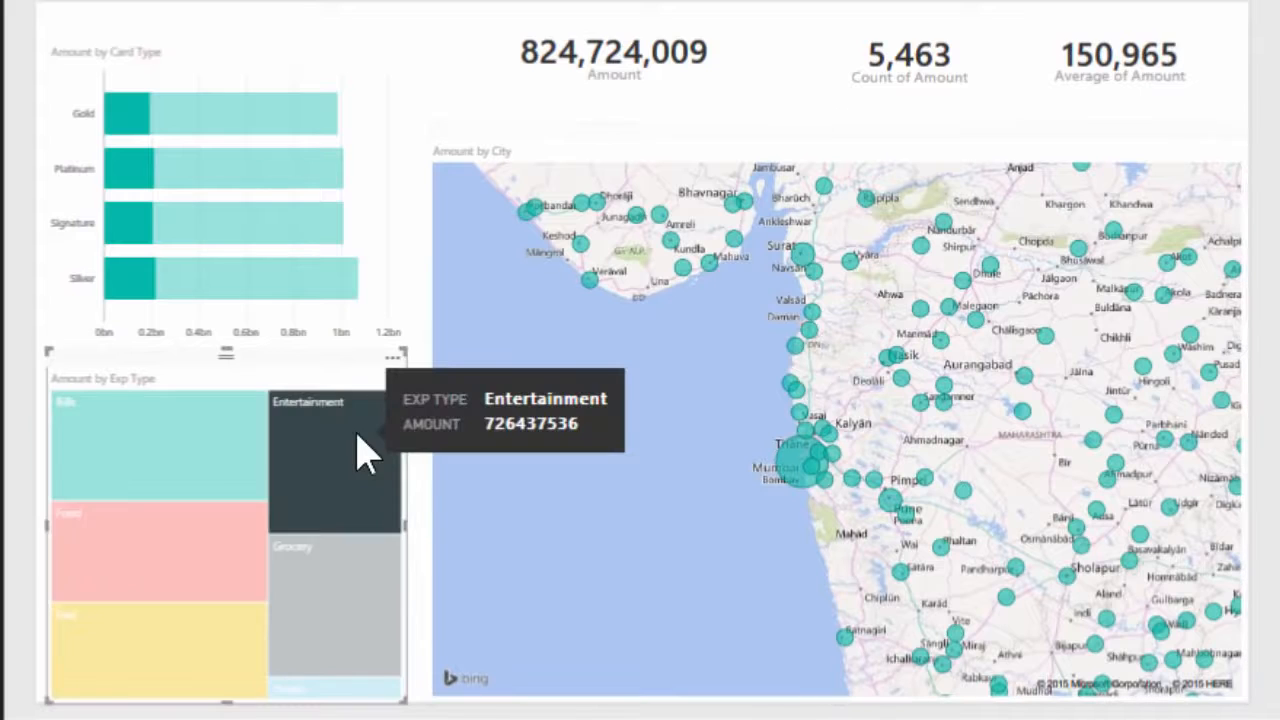
{"action": "left_click", "coordinate": [266, 234]}
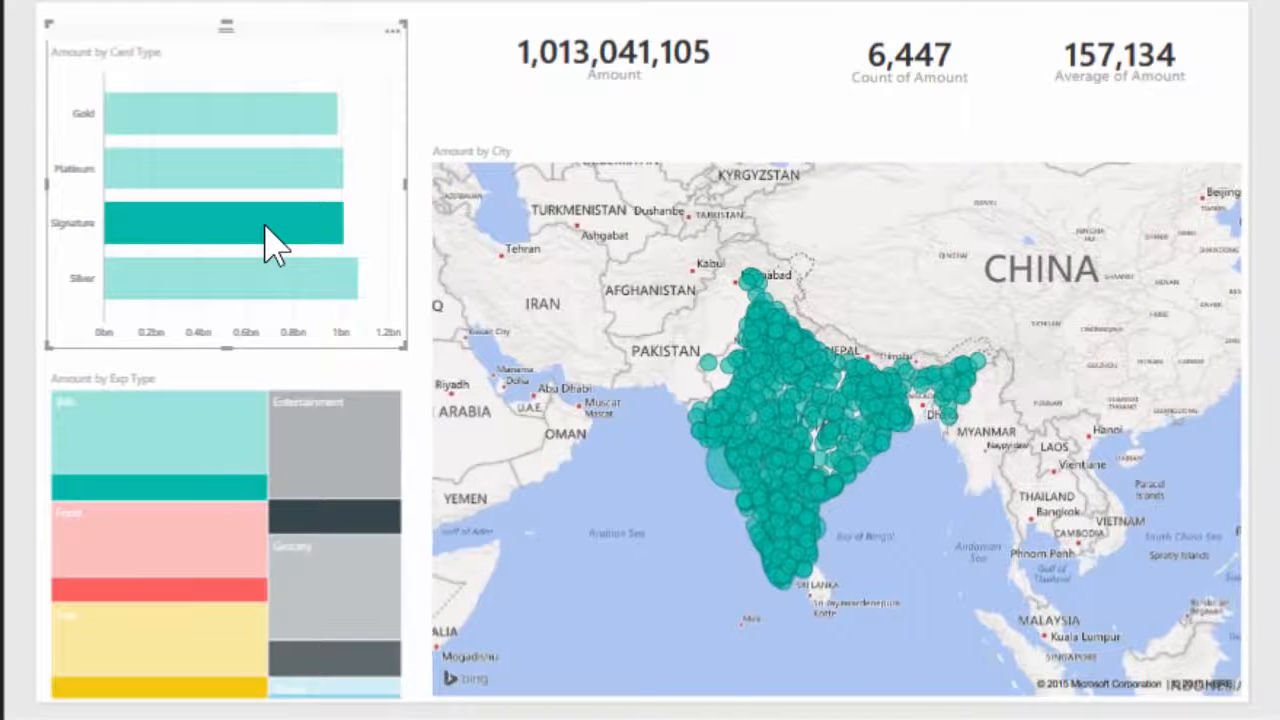
{"action": "left_click", "coordinate": [249, 112], "text": "ctrl"}
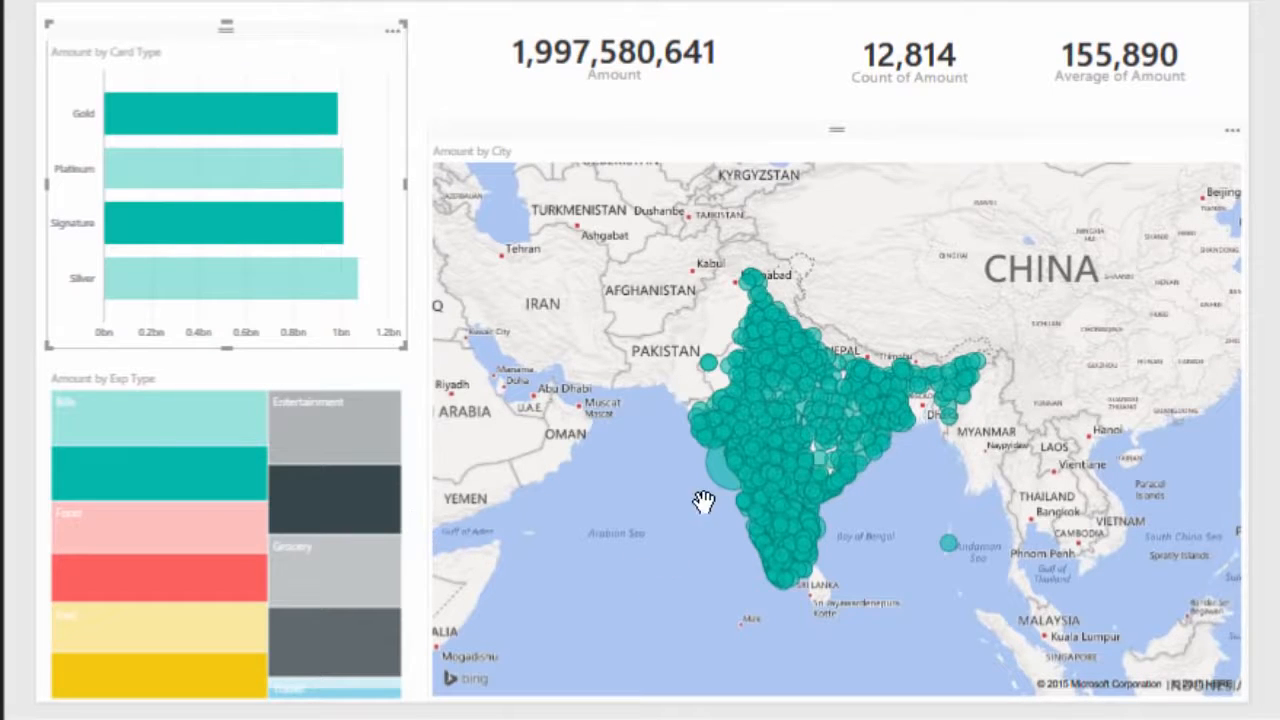
{"action": "mouse_move", "coordinate": [720, 488]}
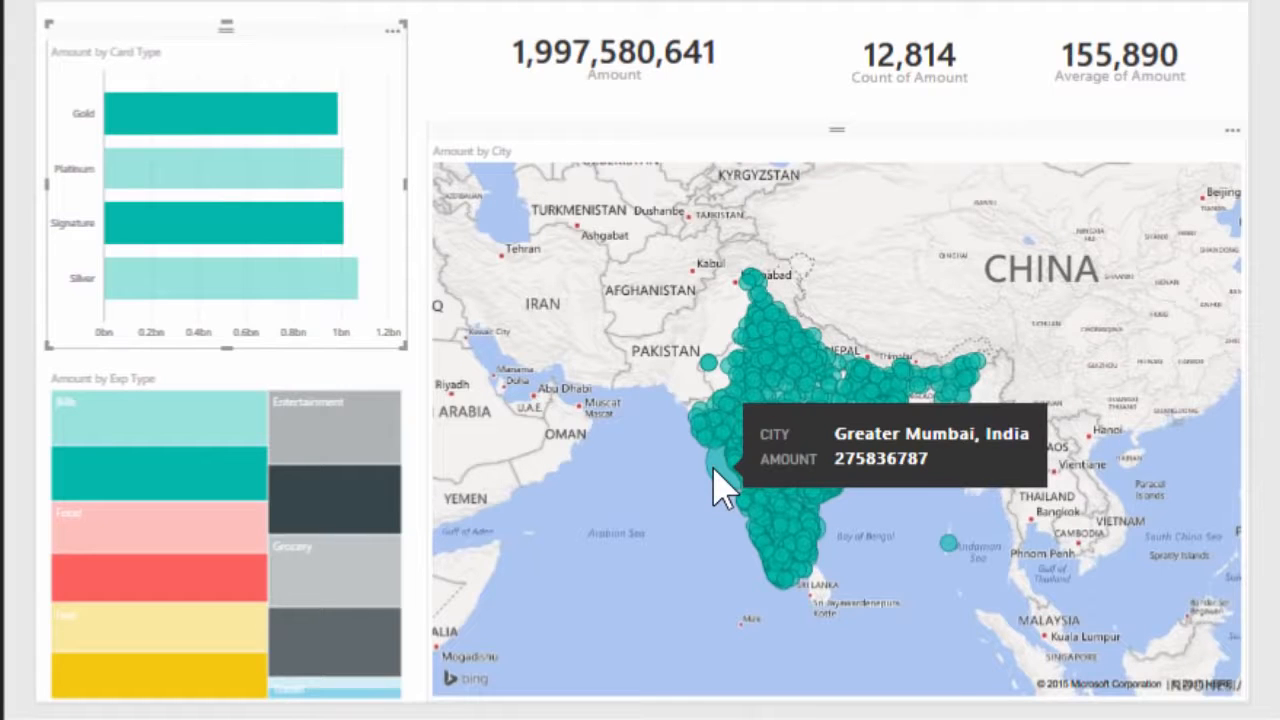
{"action": "left_click", "coordinate": [702, 525]}
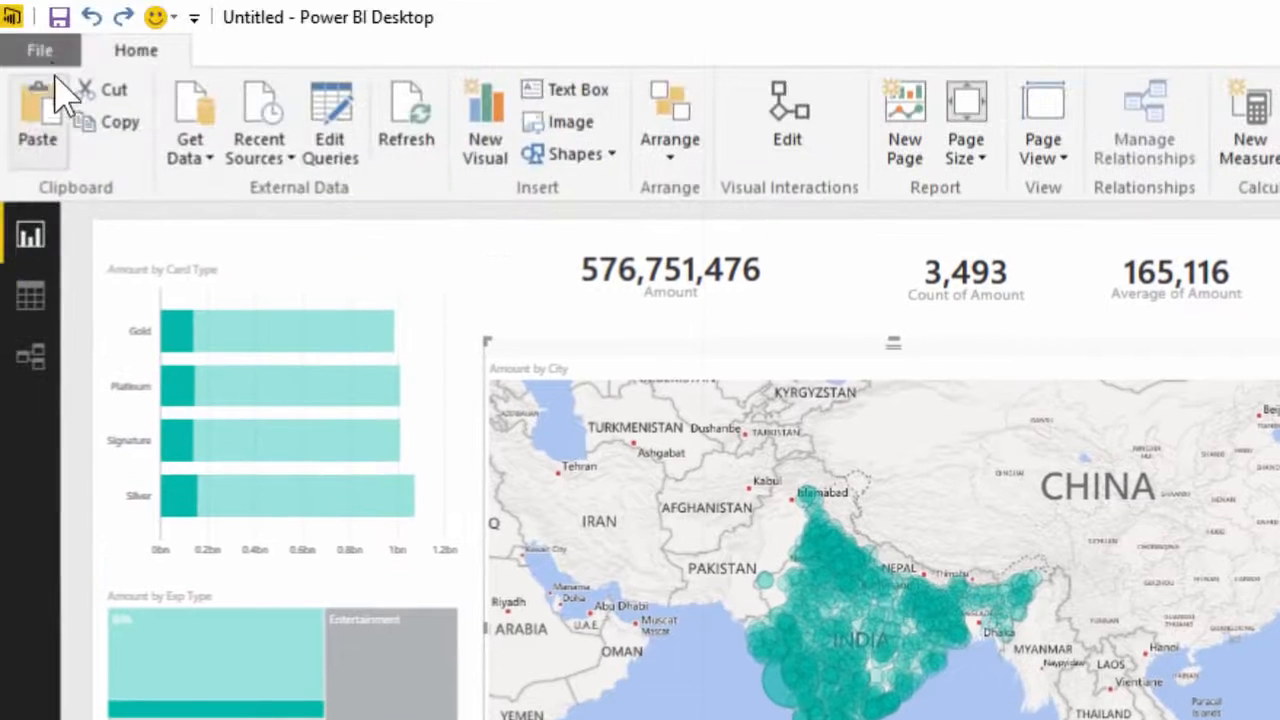
Save the report as Demo - Simple.pbix in the Demo folder on the C: drive.
{"action": "left_click", "coordinate": [40, 50]}
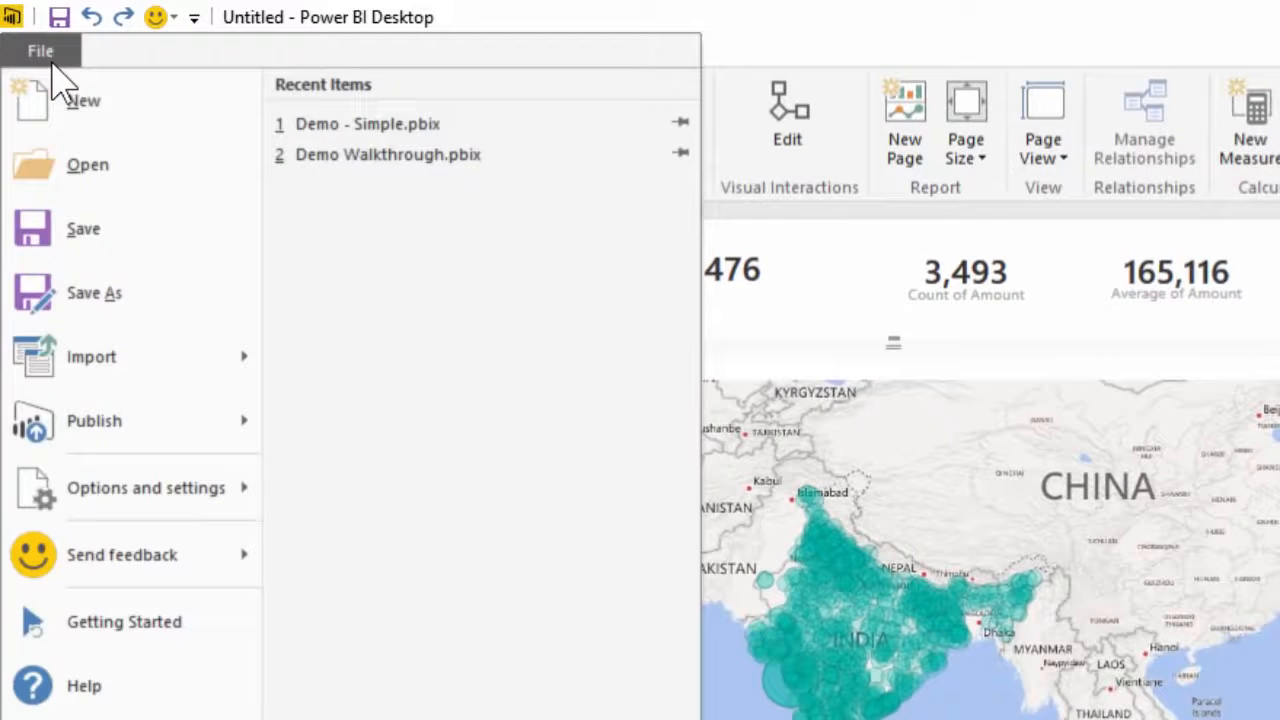
{"action": "left_click", "coordinate": [104, 240]}
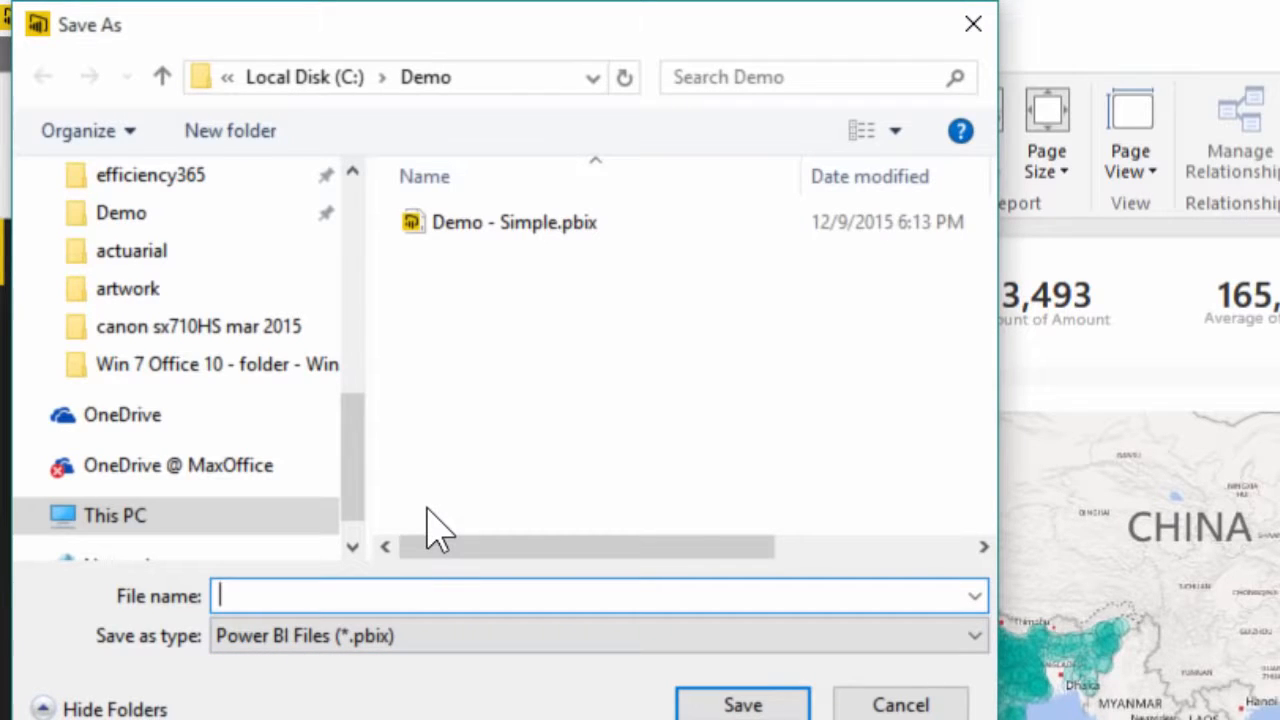
{"action": "key", "text": "Escape"}
Publish the report to Power BI and open the published Demo - Simple report in the browser.
{"action": "left_click", "coordinate": [40, 54]}
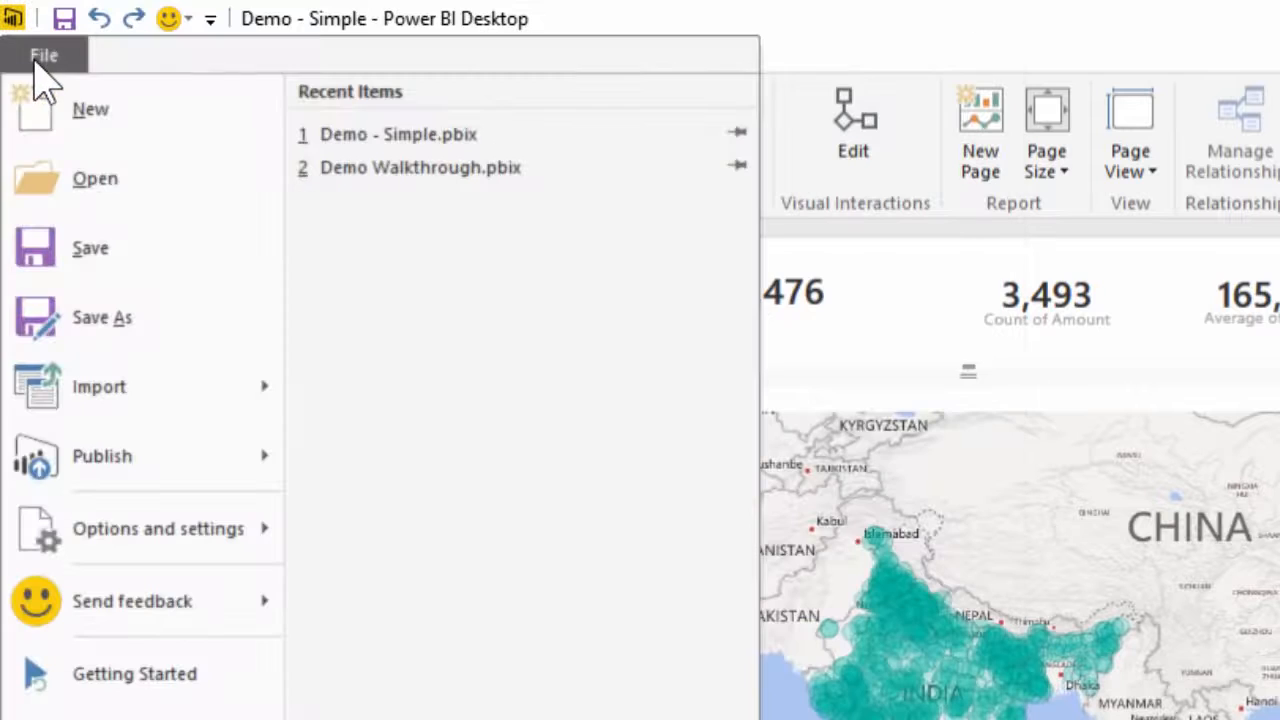
{"action": "mouse_move", "coordinate": [124, 622]}
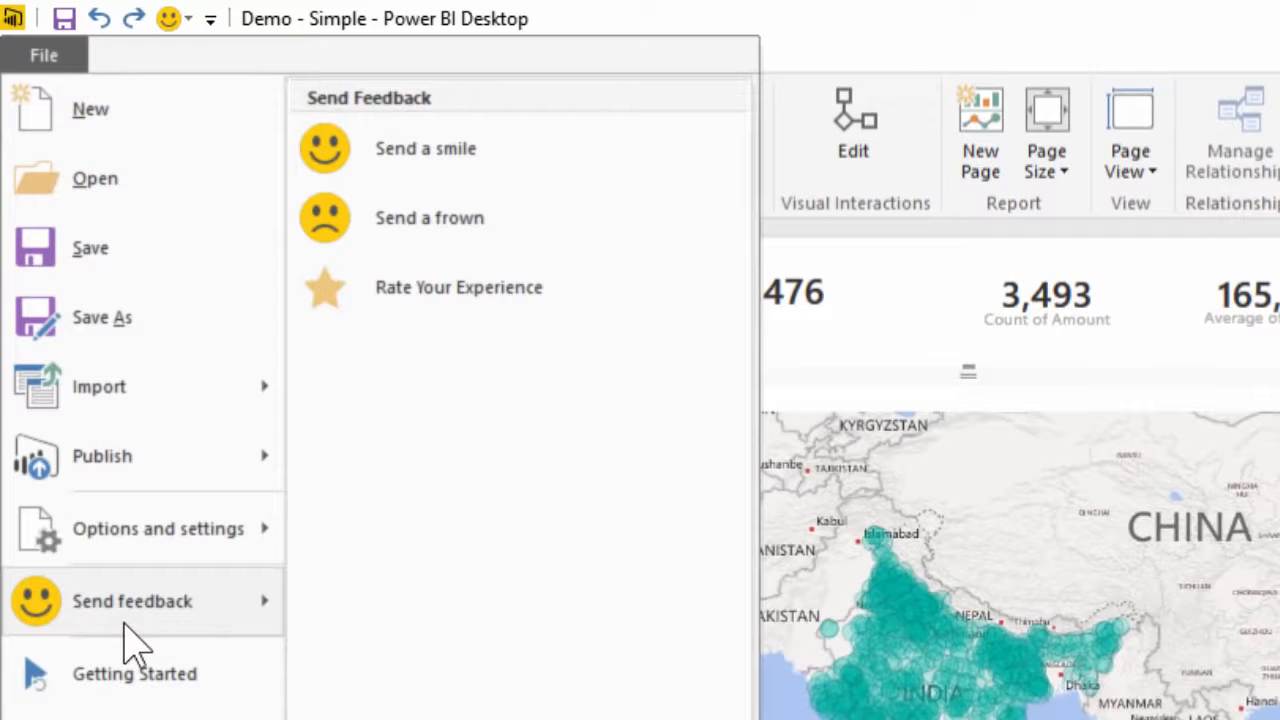
{"action": "mouse_move", "coordinate": [150, 455]}
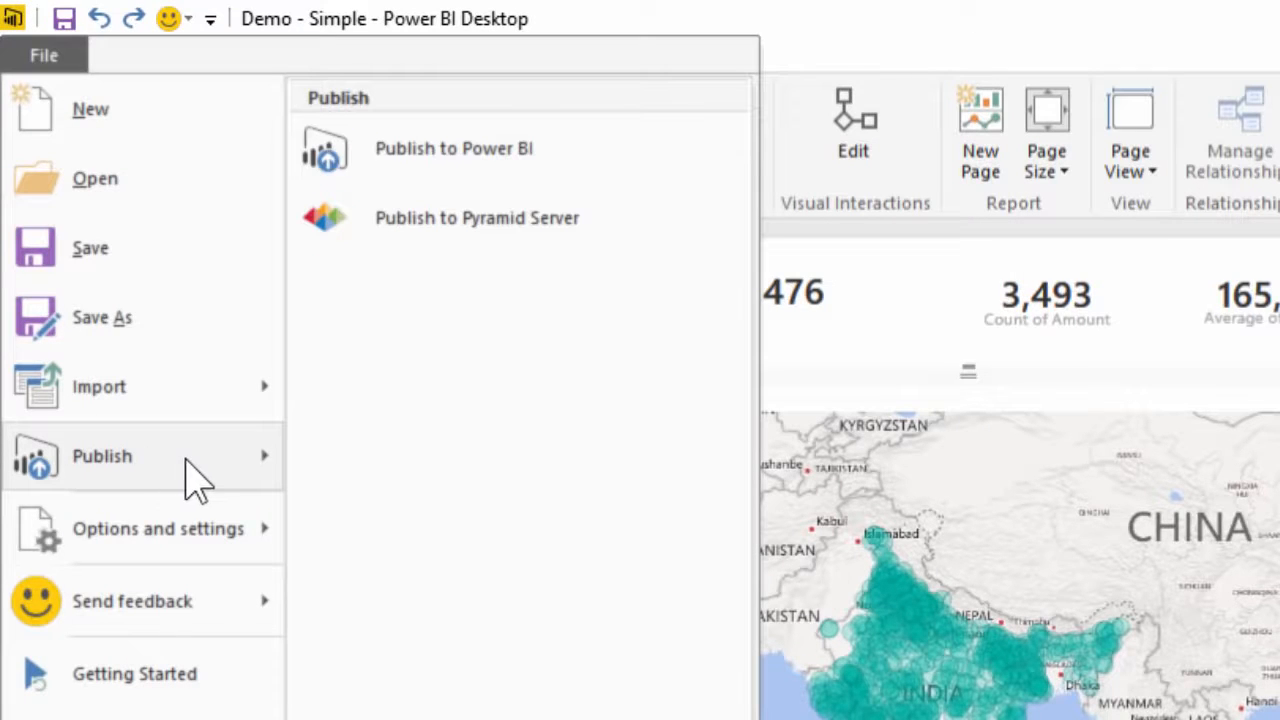
{"action": "left_click", "coordinate": [410, 185]}
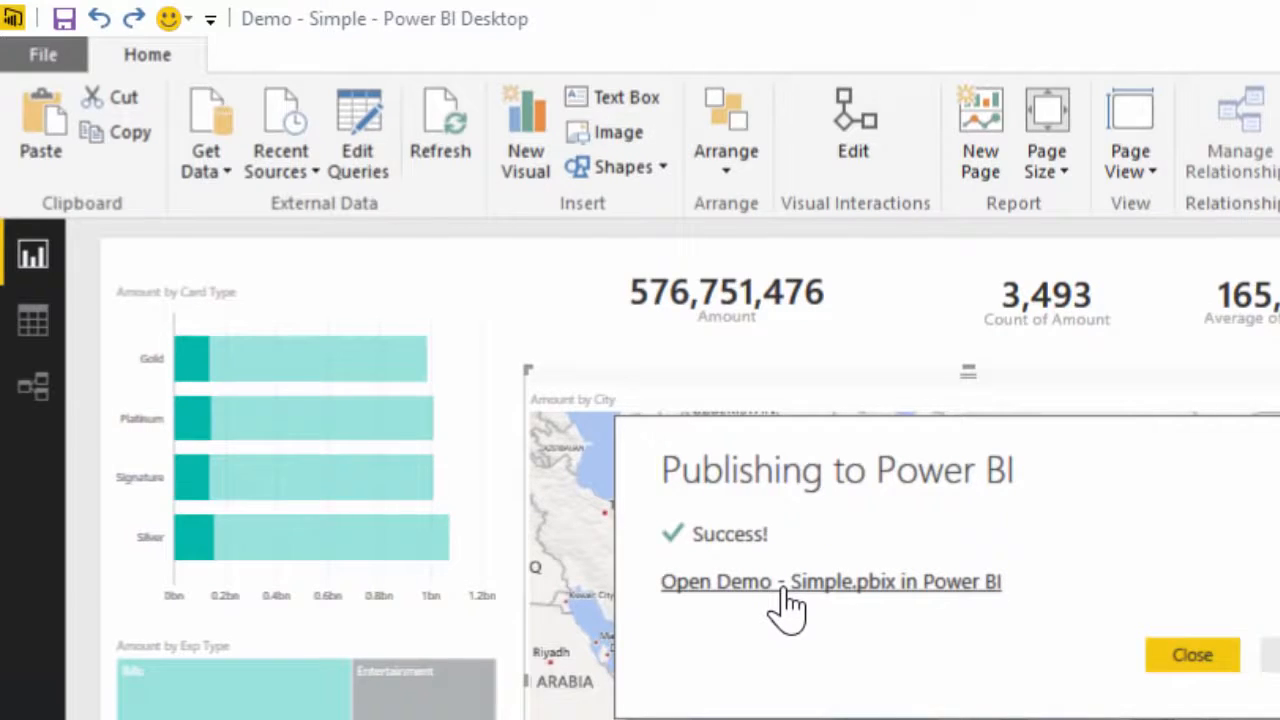
{"action": "left_click", "coordinate": [784, 588]}
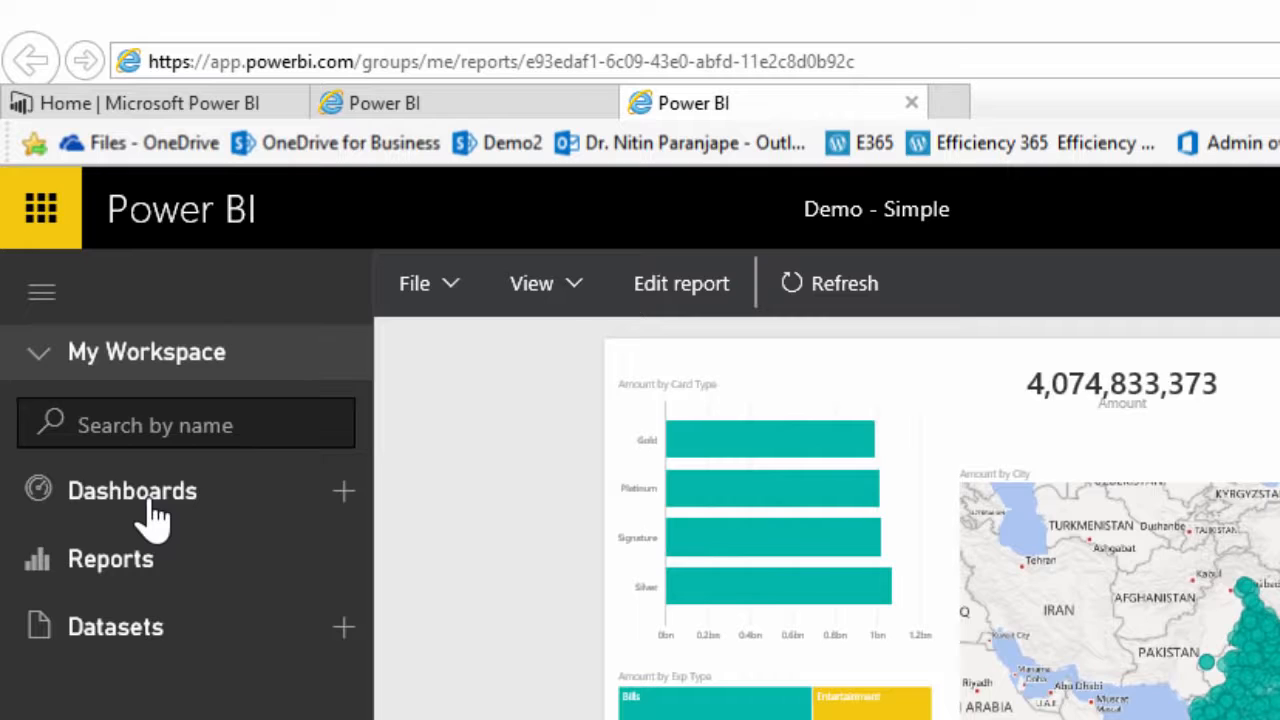
Check the workspace's Reports and Datasets lists for the Demo - Simple entries, ending on the Demo - Simple report.
{"action": "left_click", "coordinate": [143, 570]}
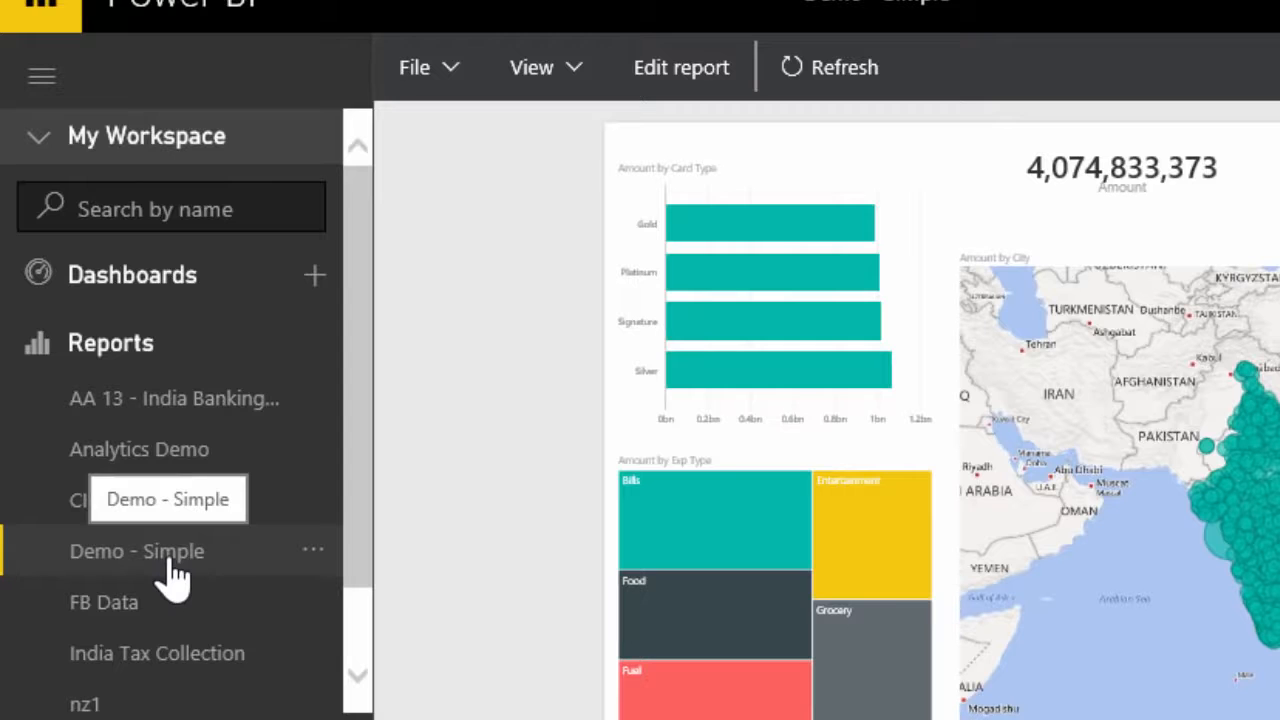
{"action": "left_click", "coordinate": [90, 352]}
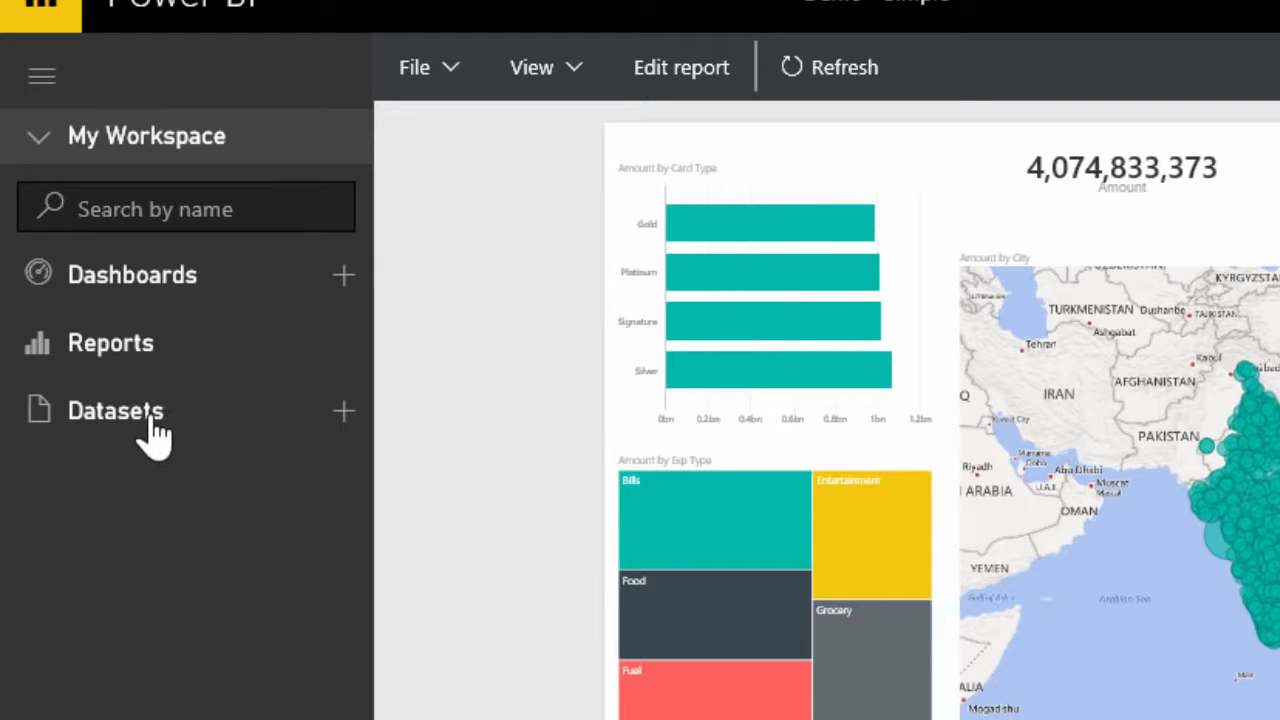
{"action": "left_click", "coordinate": [155, 433]}
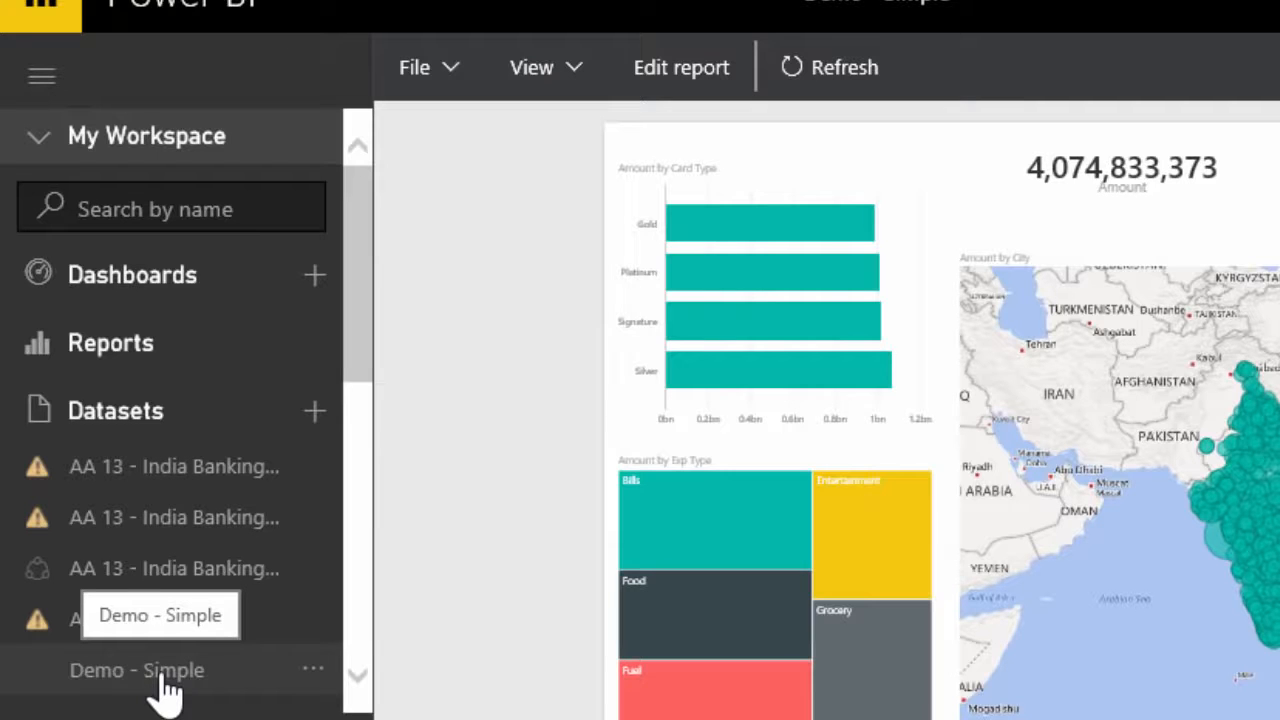
{"action": "left_click", "coordinate": [86, 425]}
{"action": "left_click", "coordinate": [100, 350]}
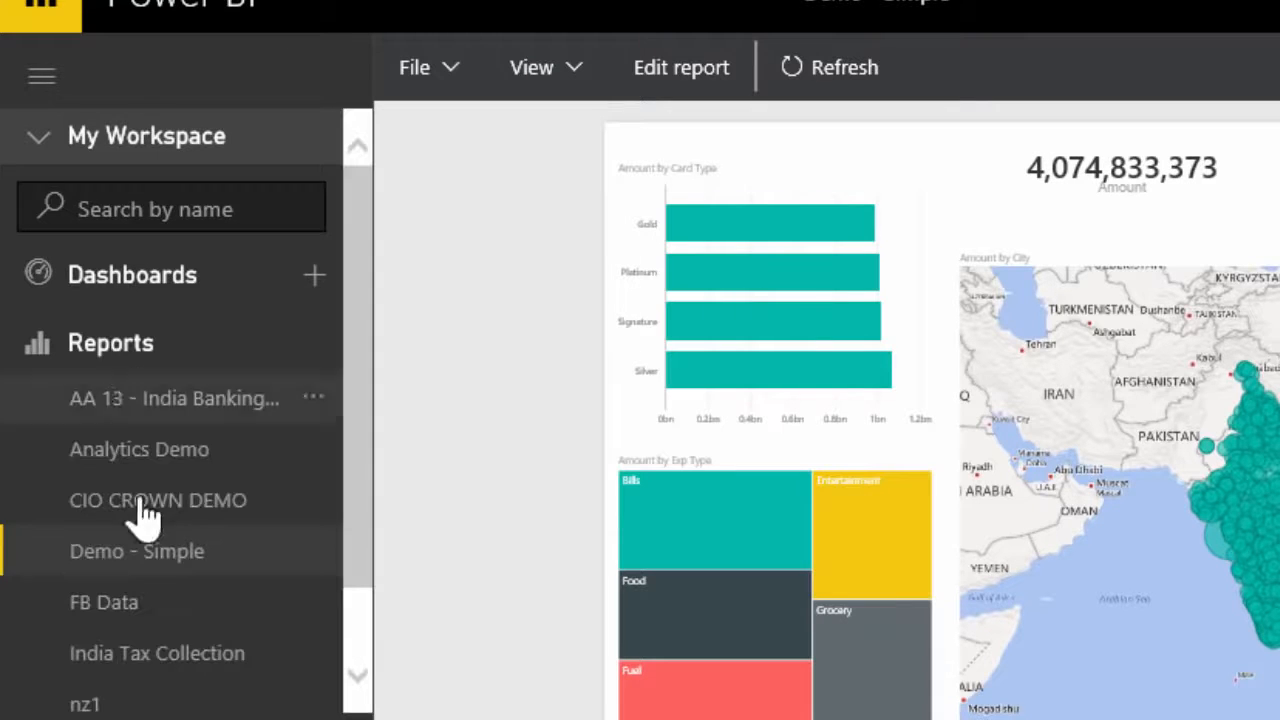
{"action": "left_click", "coordinate": [142, 551]}
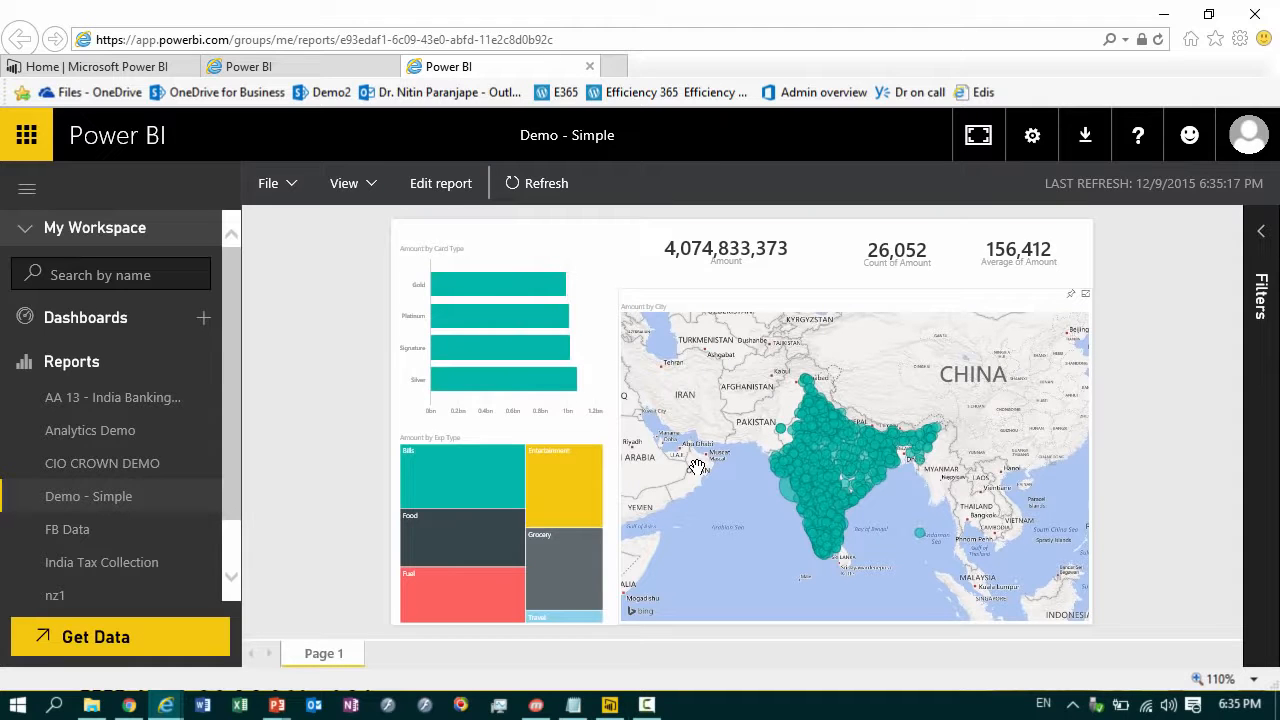
Cross-filter the published report by Silver, Platinum and Signature in the card type chart, ending with the selection cleared.
{"action": "left_click", "coordinate": [543, 381]}
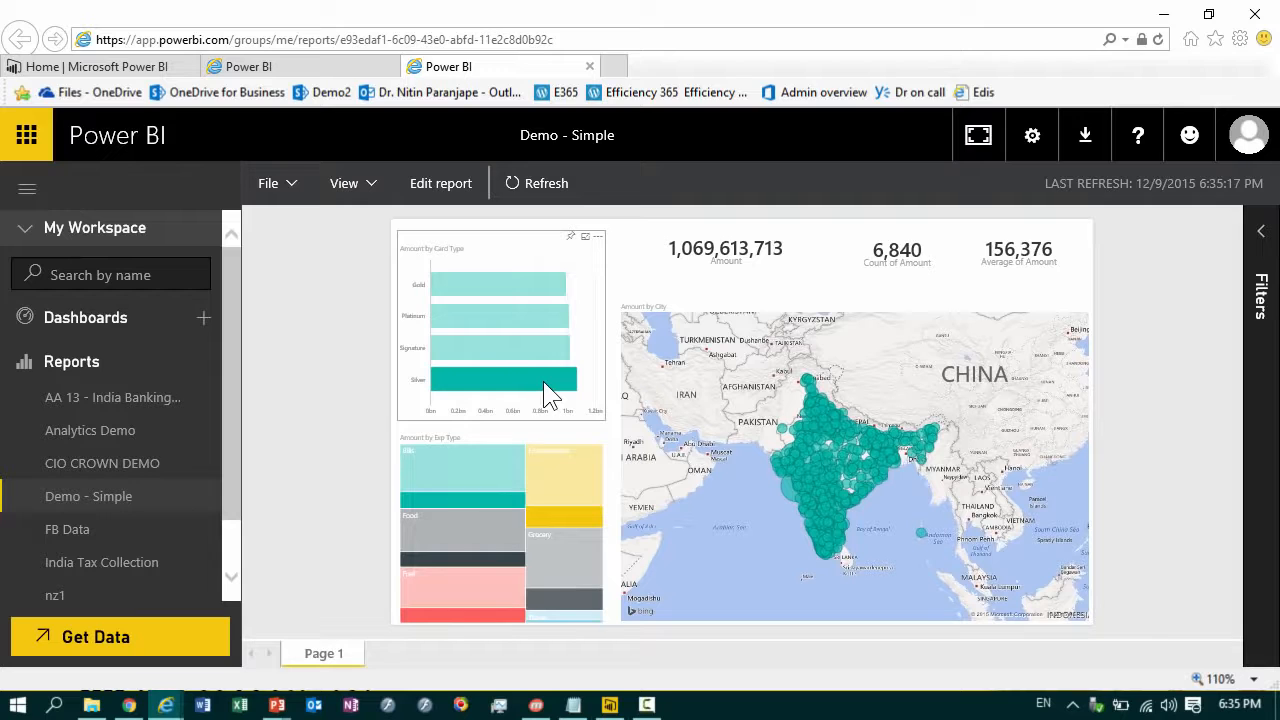
{"action": "left_click", "coordinate": [483, 318]}
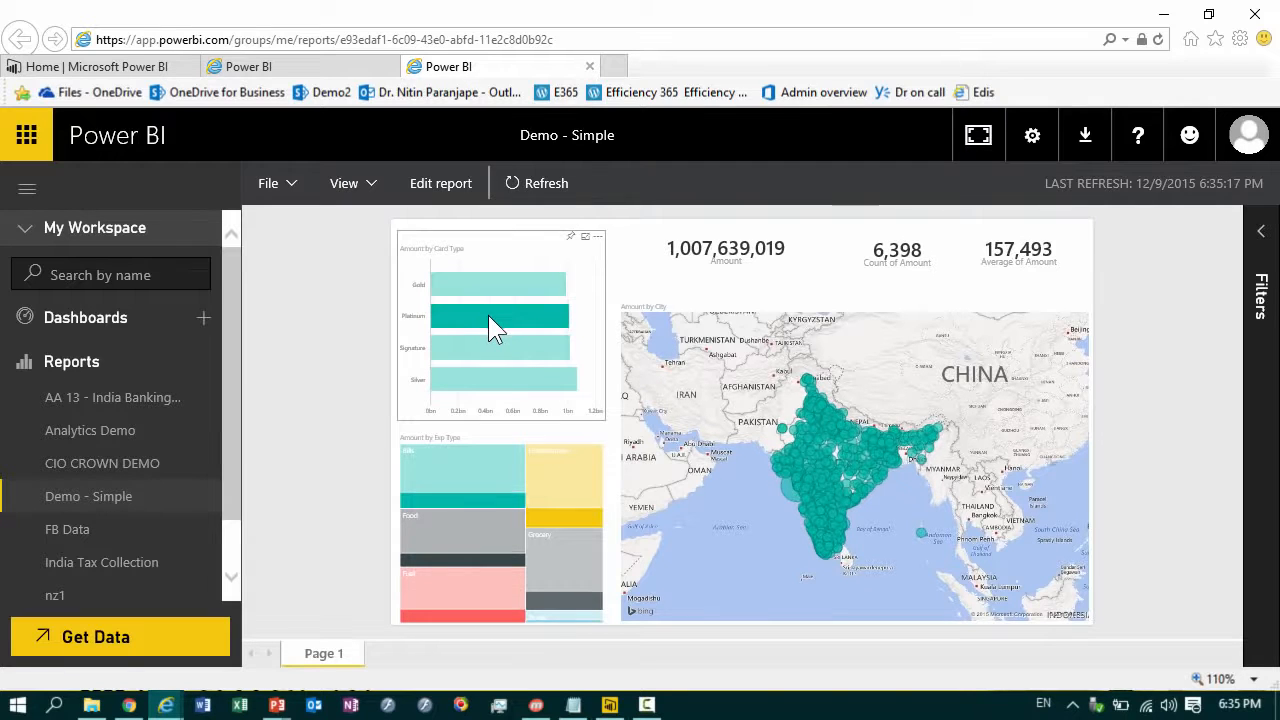
{"action": "left_click", "coordinate": [501, 349]}
{"action": "left_click", "coordinate": [505, 380]}
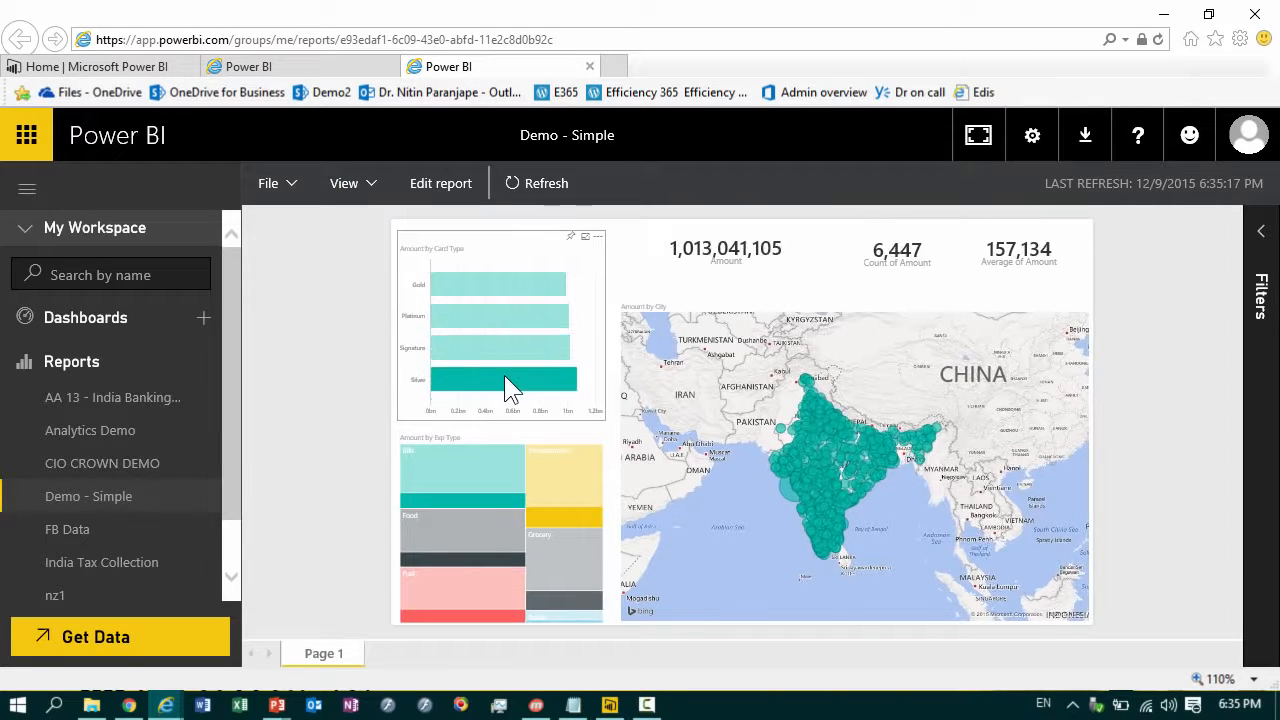
{"action": "left_click", "coordinate": [505, 380]}
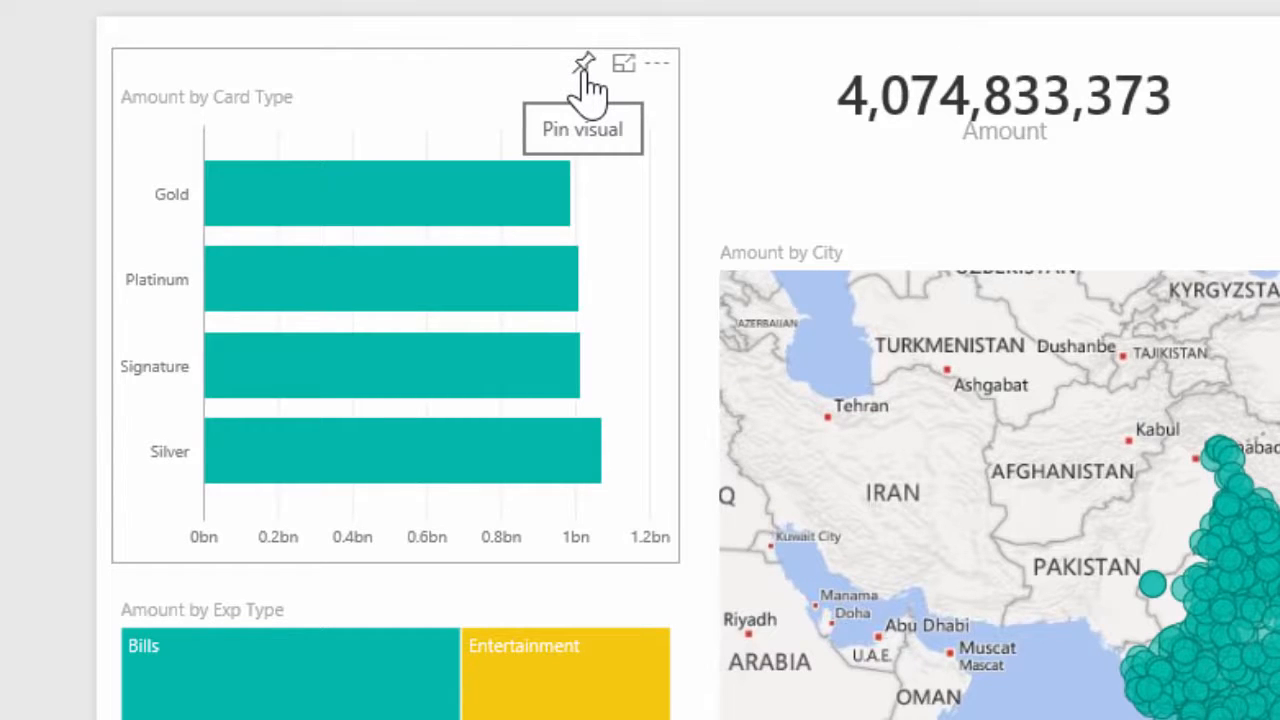
Pin the Amount by Card Type chart to a new dashboard named Demo - Simple.
{"action": "left_click", "coordinate": [585, 66]}
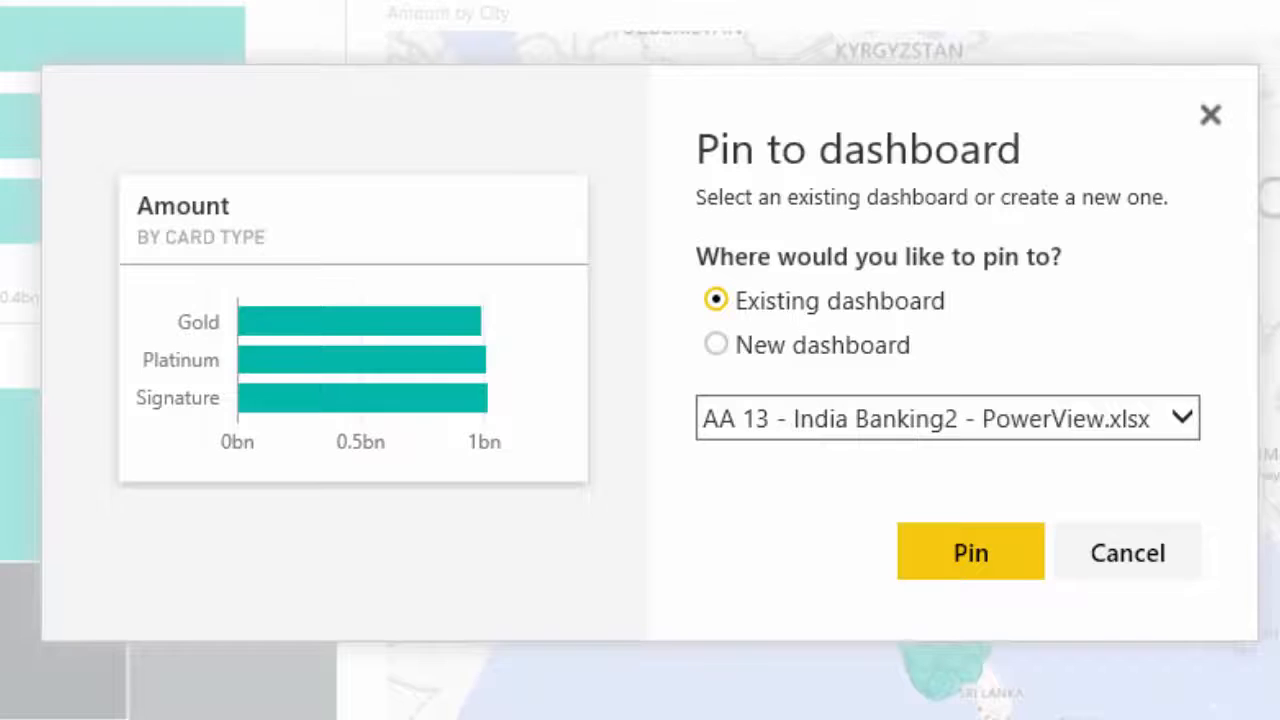
{"action": "left_click", "coordinate": [790, 348]}
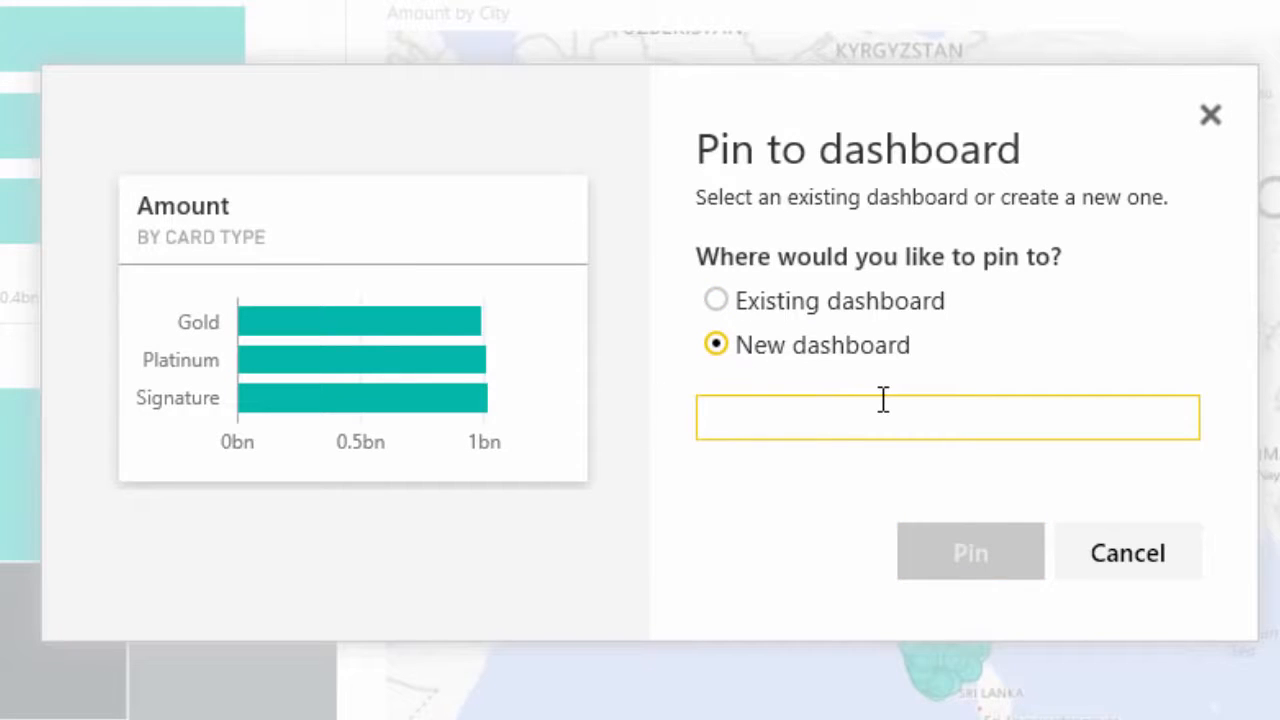
{"action": "type", "text": "Demo - Simple"}
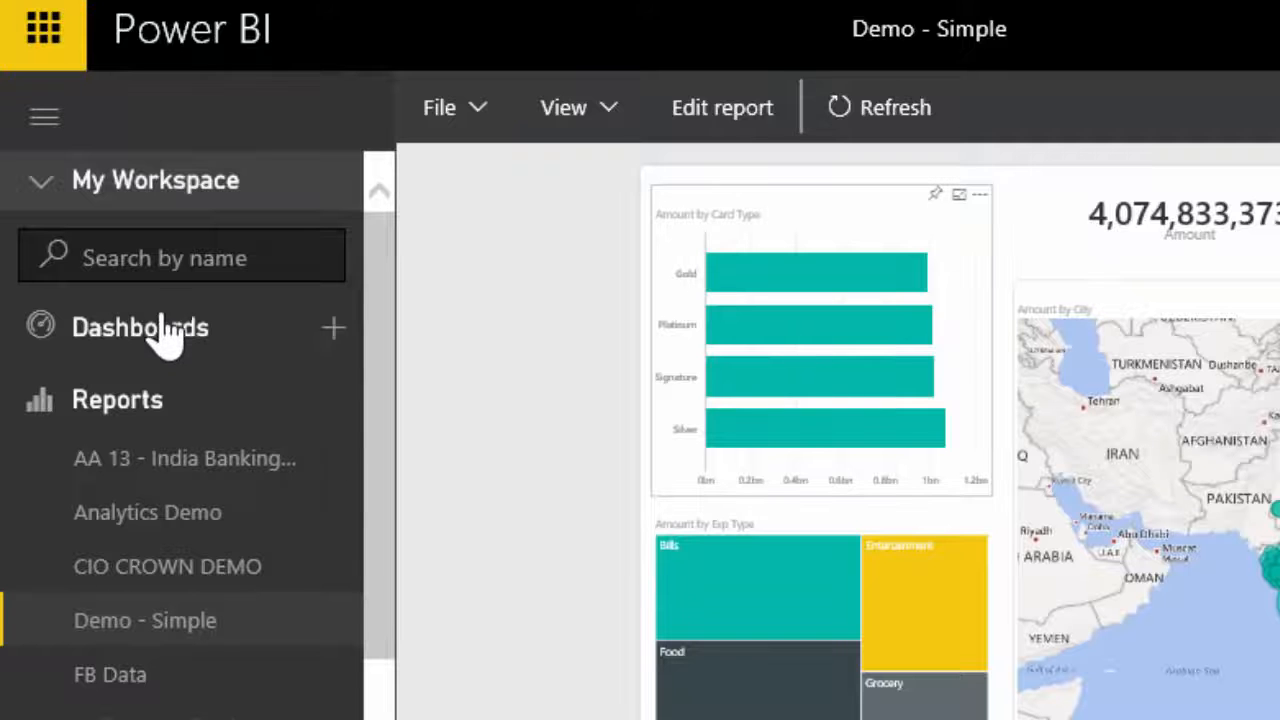
Open the Demo - Simple dashboard and bring up its sharing options.
{"action": "left_click", "coordinate": [156, 332]}
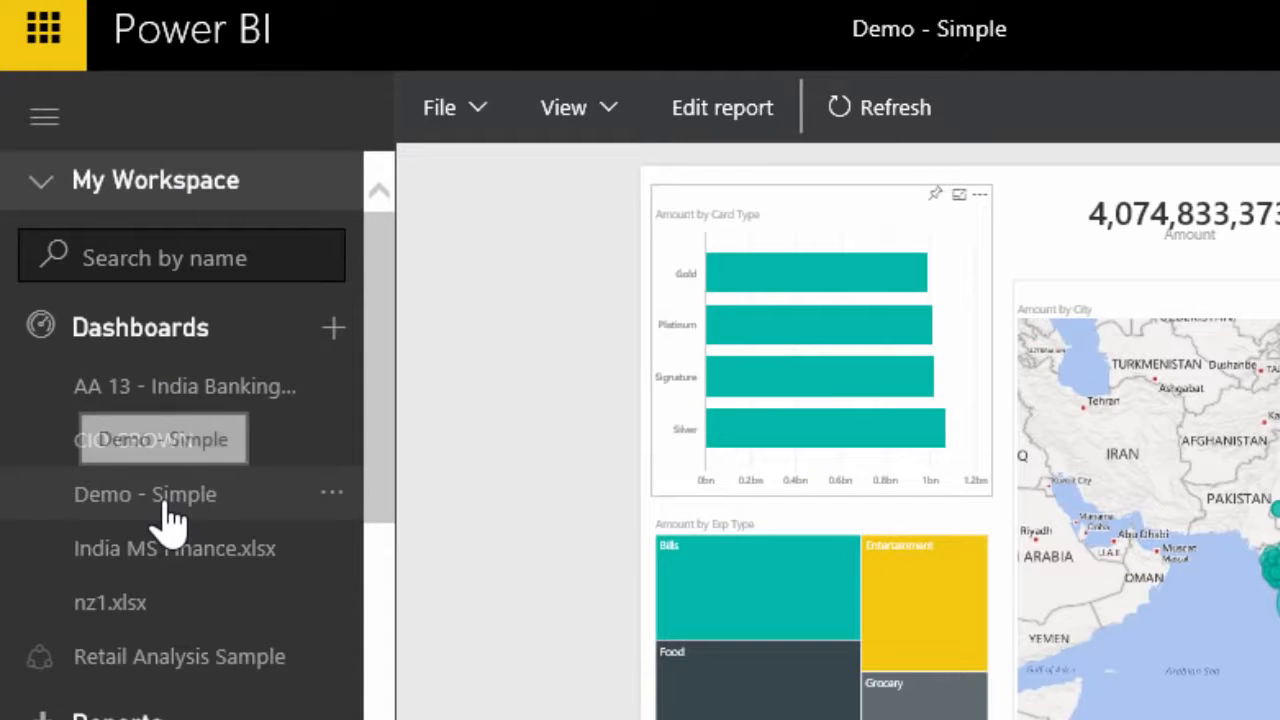
{"action": "left_click", "coordinate": [165, 500]}
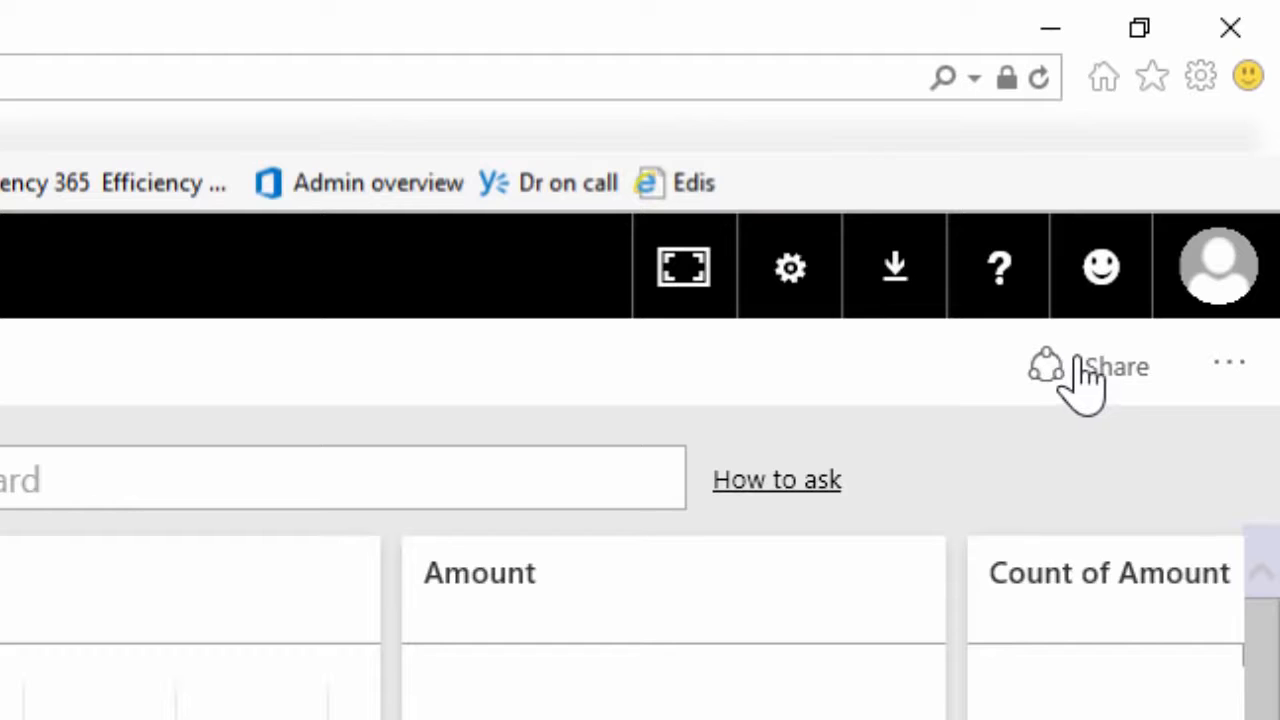
{"action": "left_click", "coordinate": [1078, 362]}
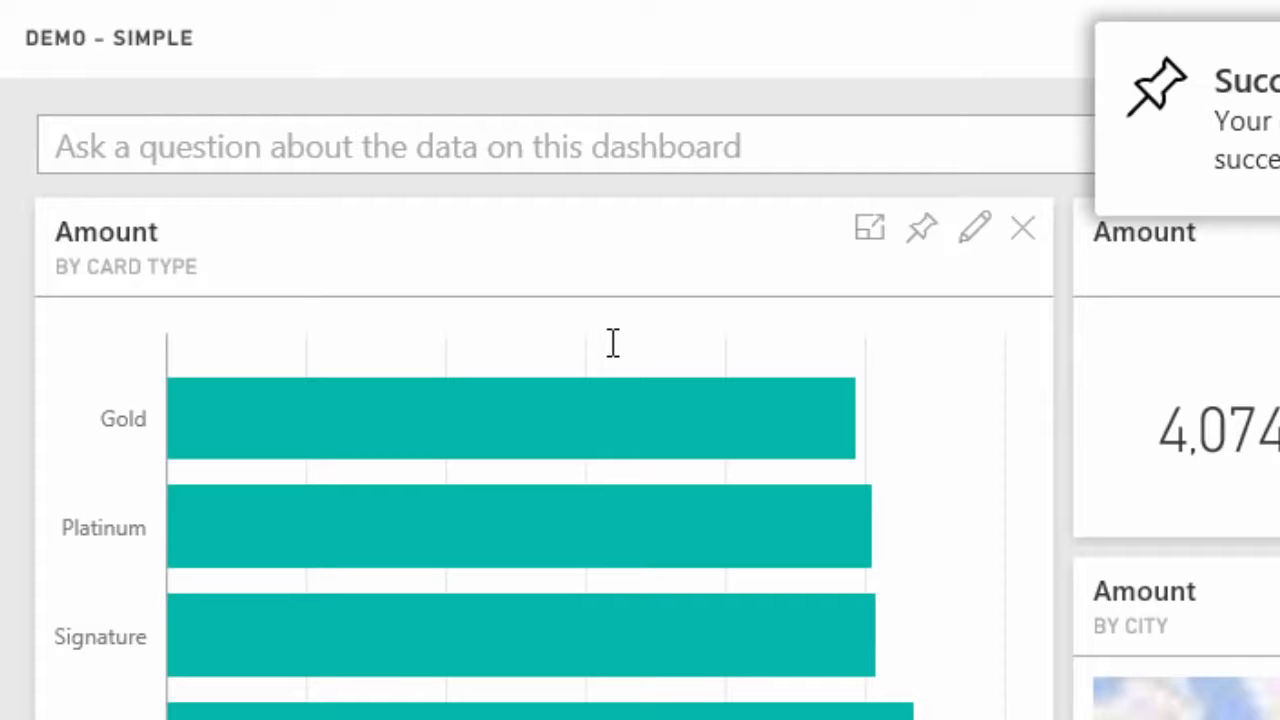
Ask the Demo - Simple dashboard for the total amount by card type.
{"action": "left_click", "coordinate": [300, 150]}
{"action": "type", "text": "tota"}
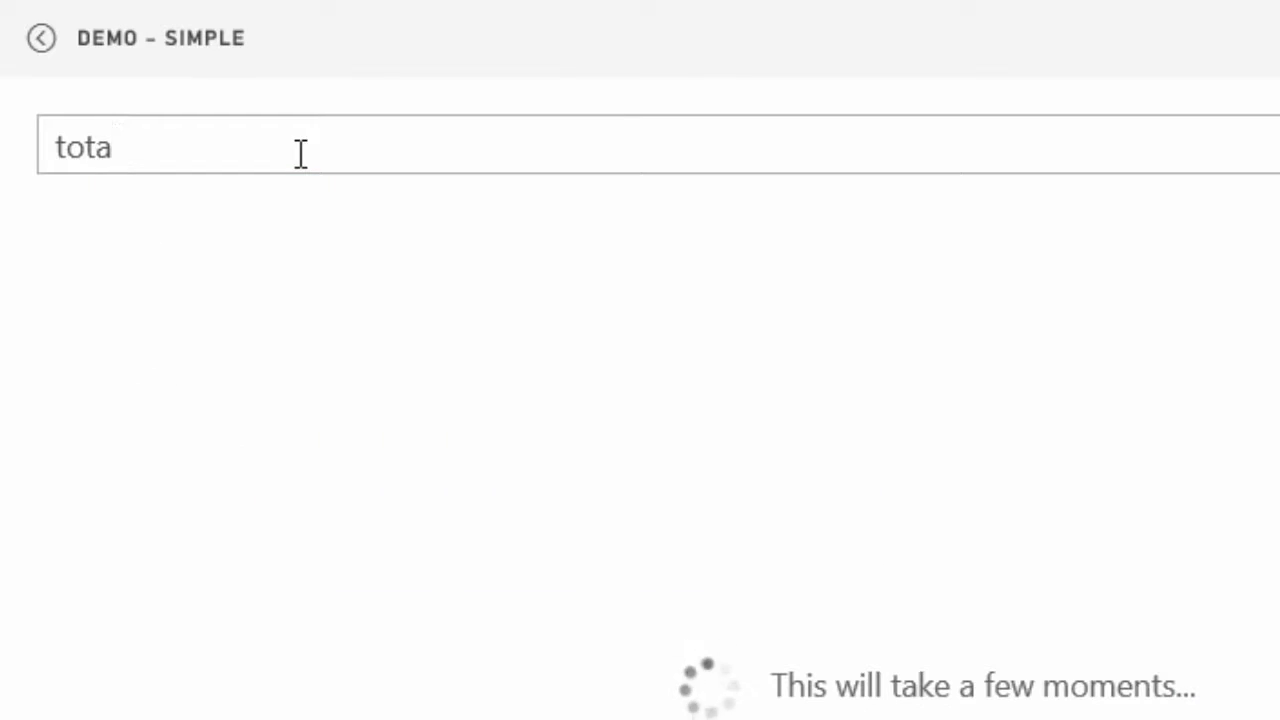
{"action": "type", "text": "l amount"}
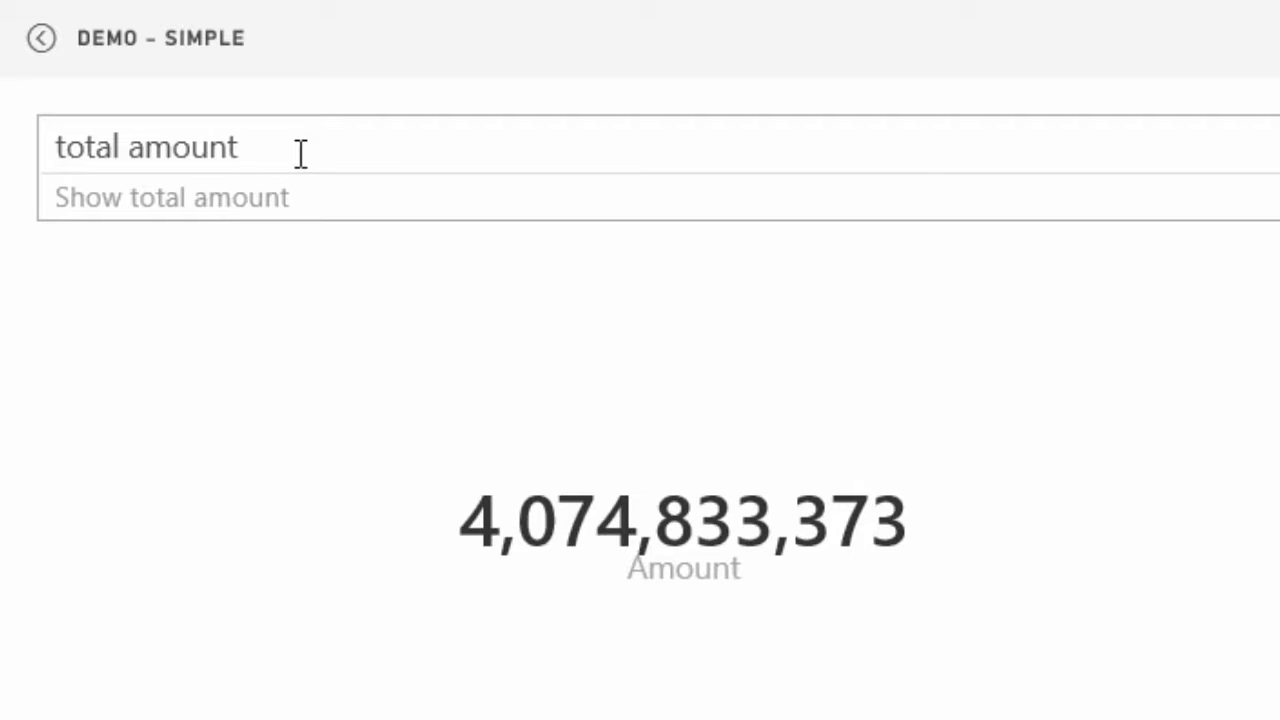
{"action": "type", "text": "by card"}
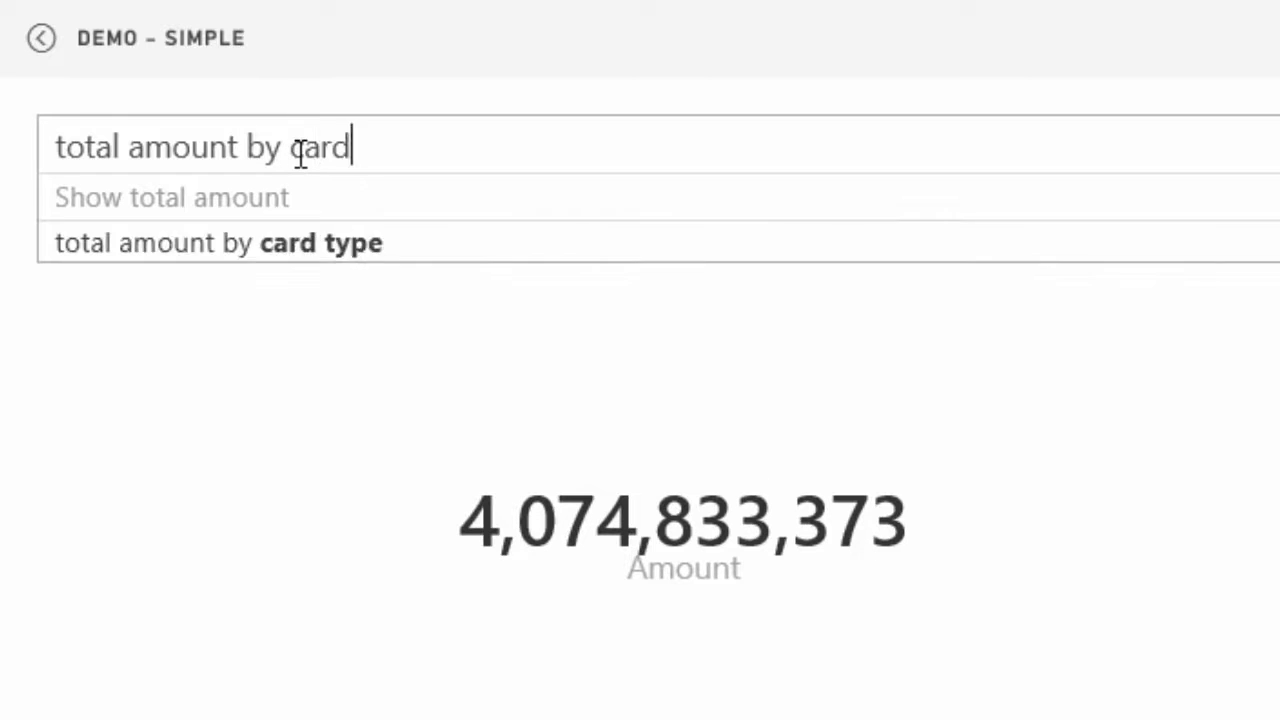
{"action": "type", "text": " type"}
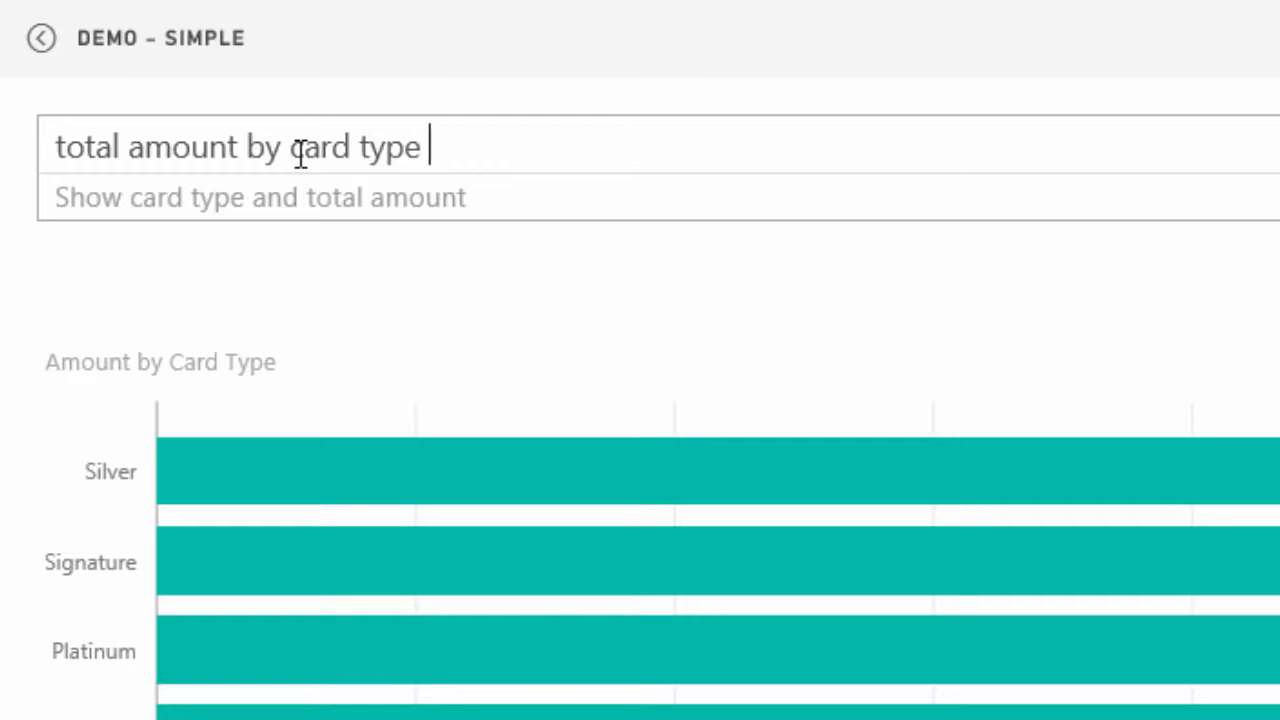
Change the dashboard question to total amount by city as a map.
{"action": "key", "text": "ctrl+BackSpace"}
{"action": "key", "text": "ctrl+BackSpace"}
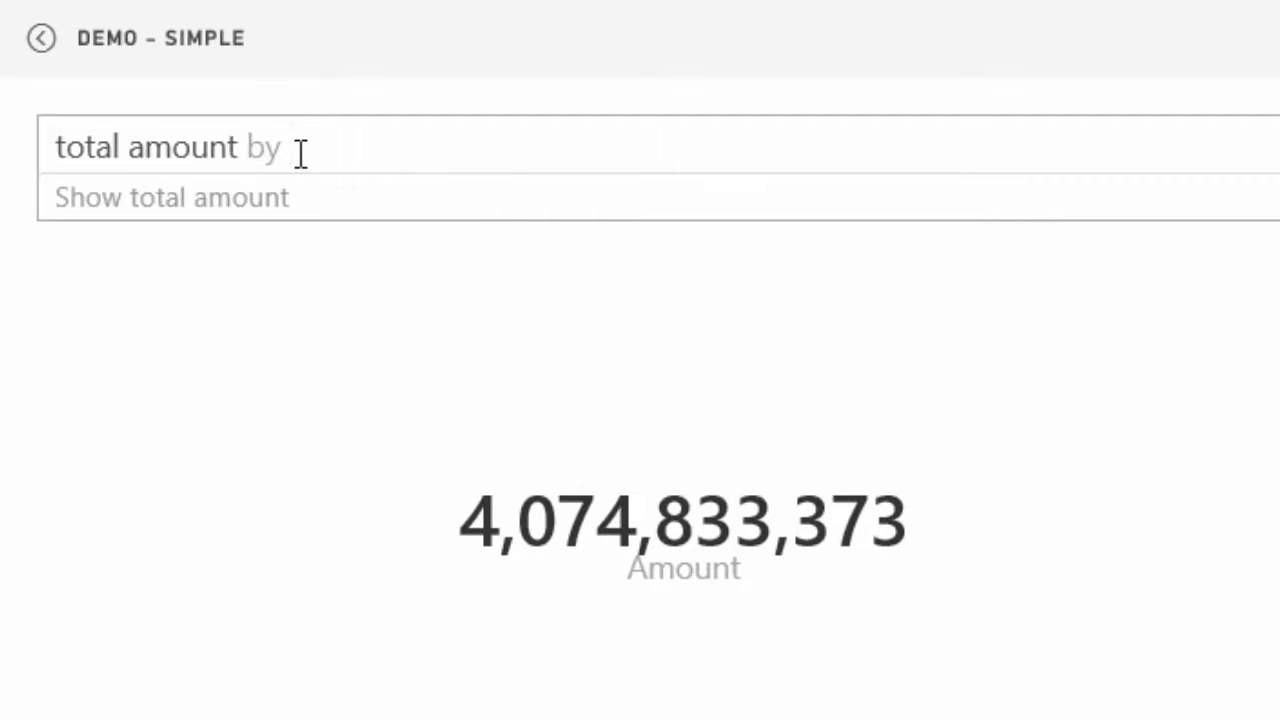
{"action": "type", "text": "city"}
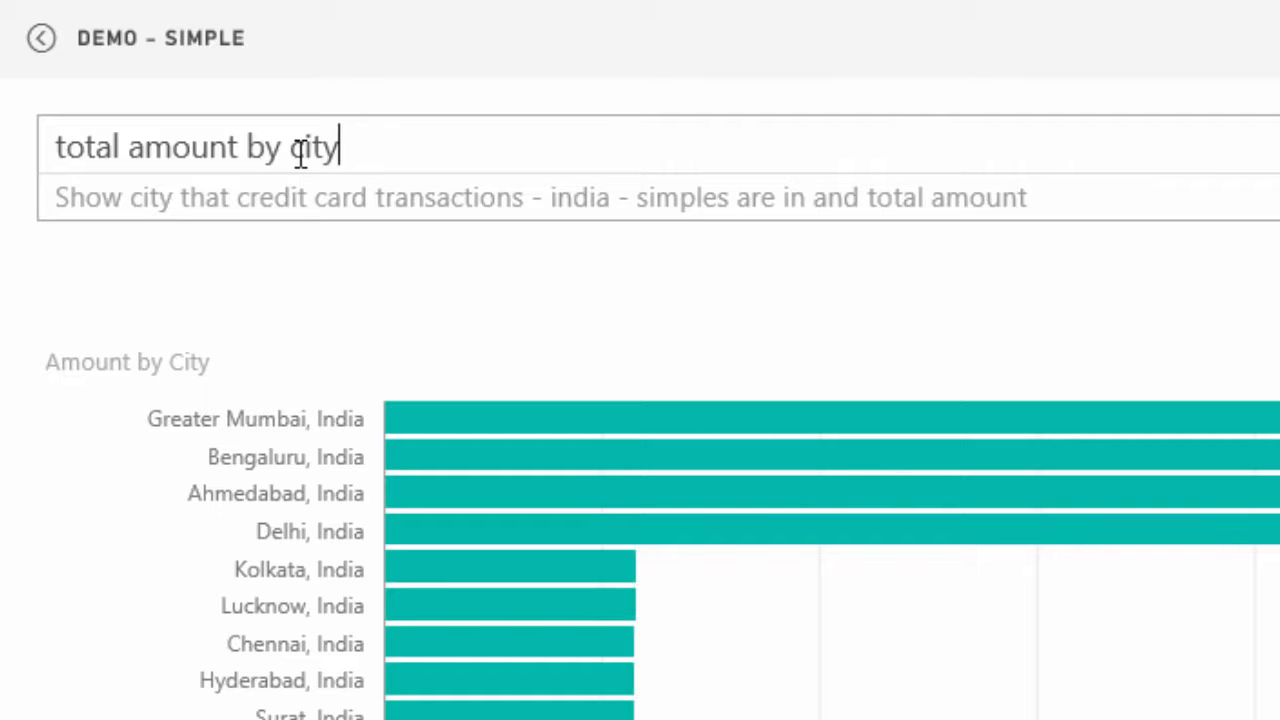
{"action": "type", "text": " as a map"}
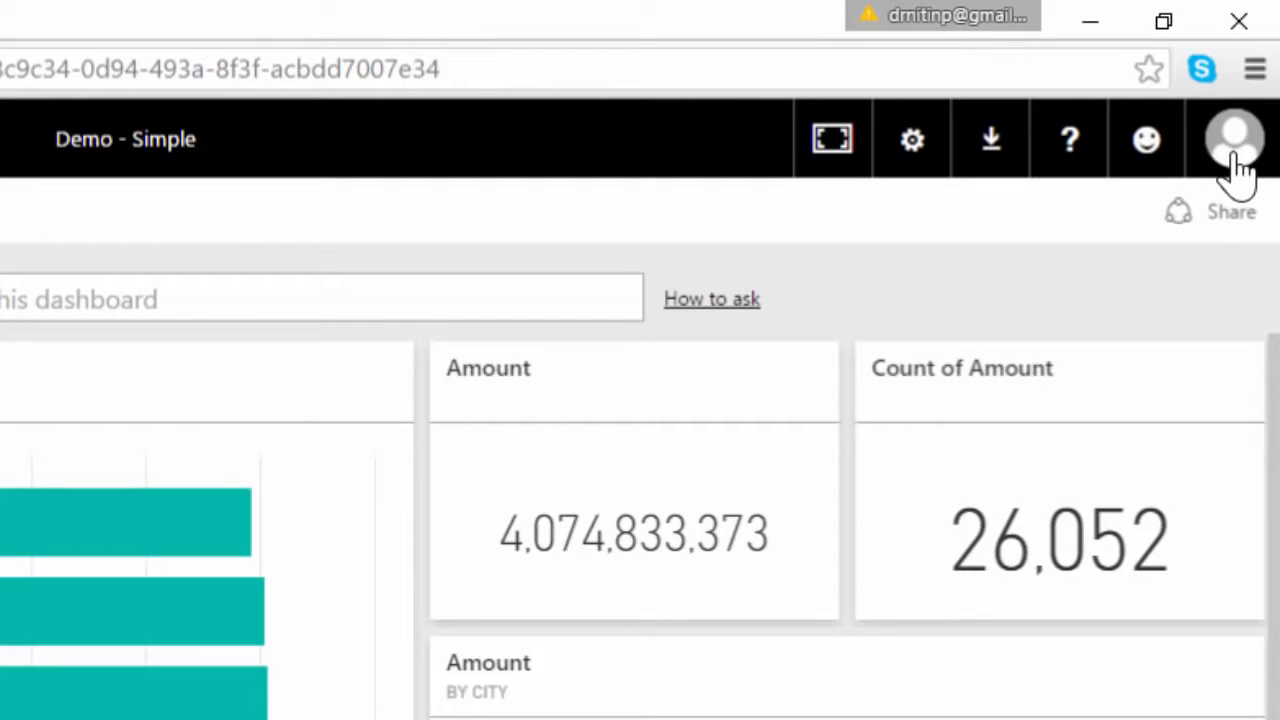
Check the recipient's account and the shared Demo - Simple entry in their workspace's Dashboards list.
{"action": "left_click", "coordinate": [1236, 152]}
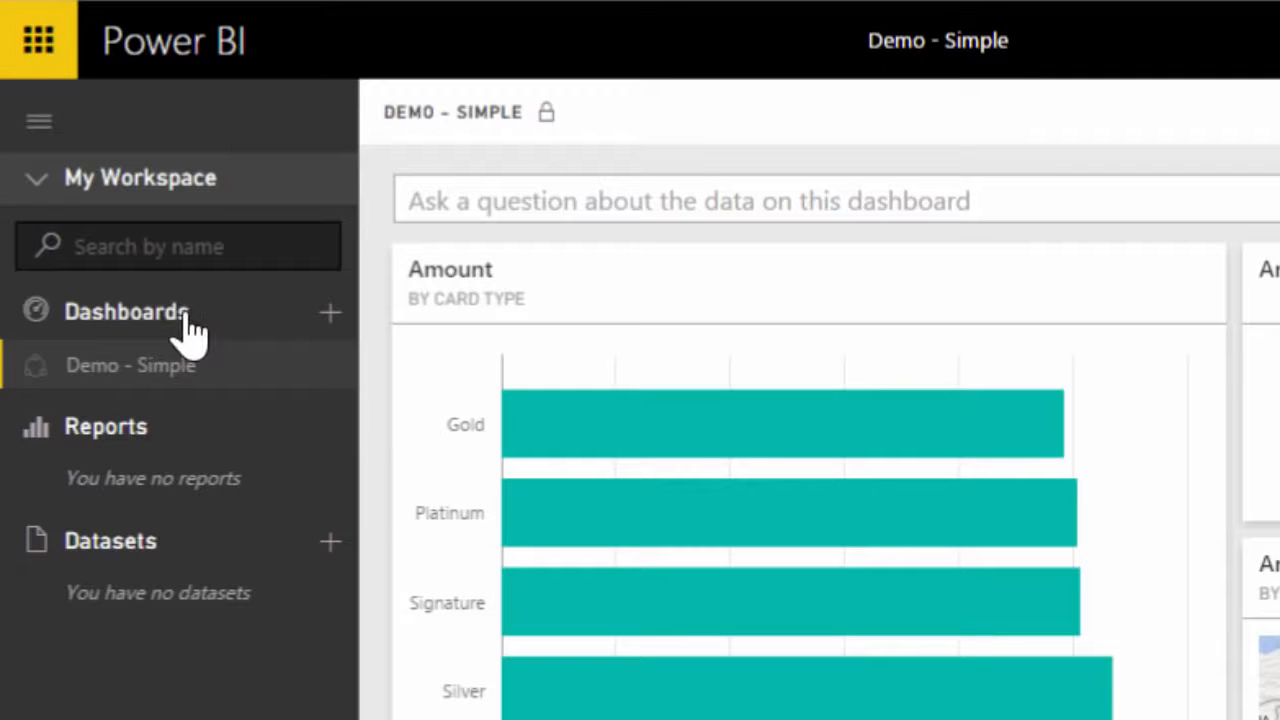
{"action": "left_click", "coordinate": [188, 333]}
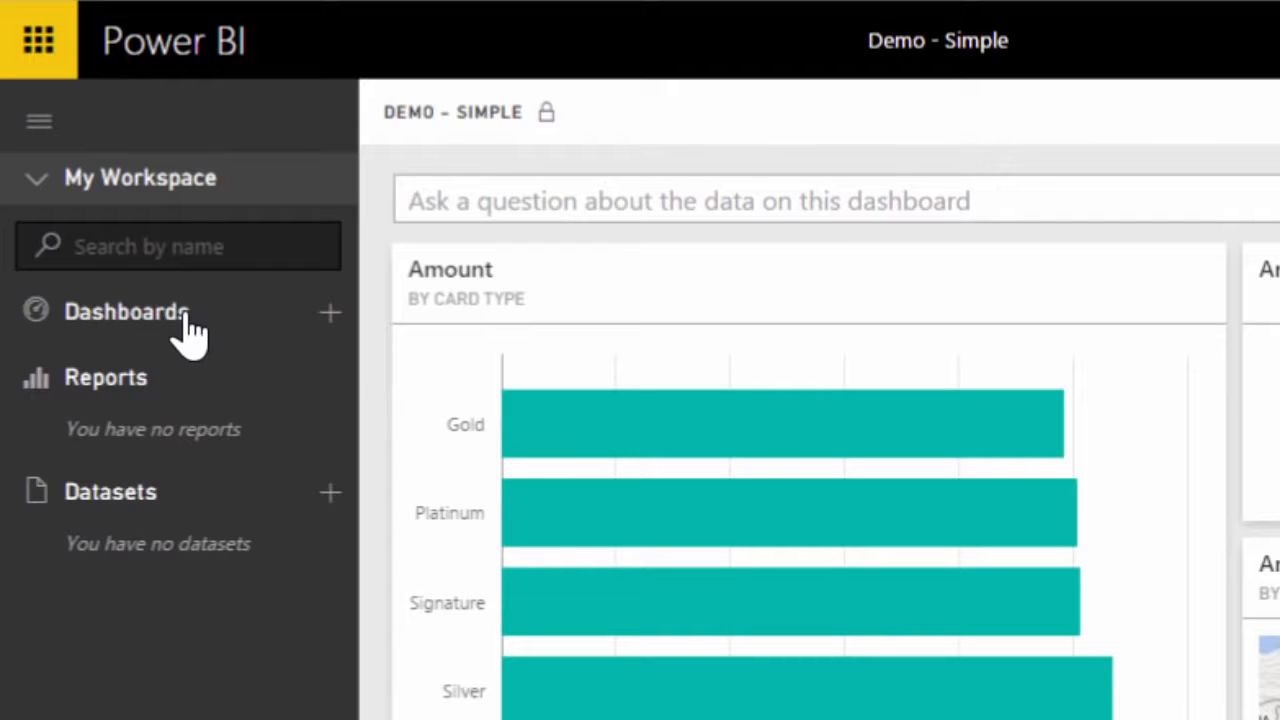
{"action": "left_click", "coordinate": [188, 333]}
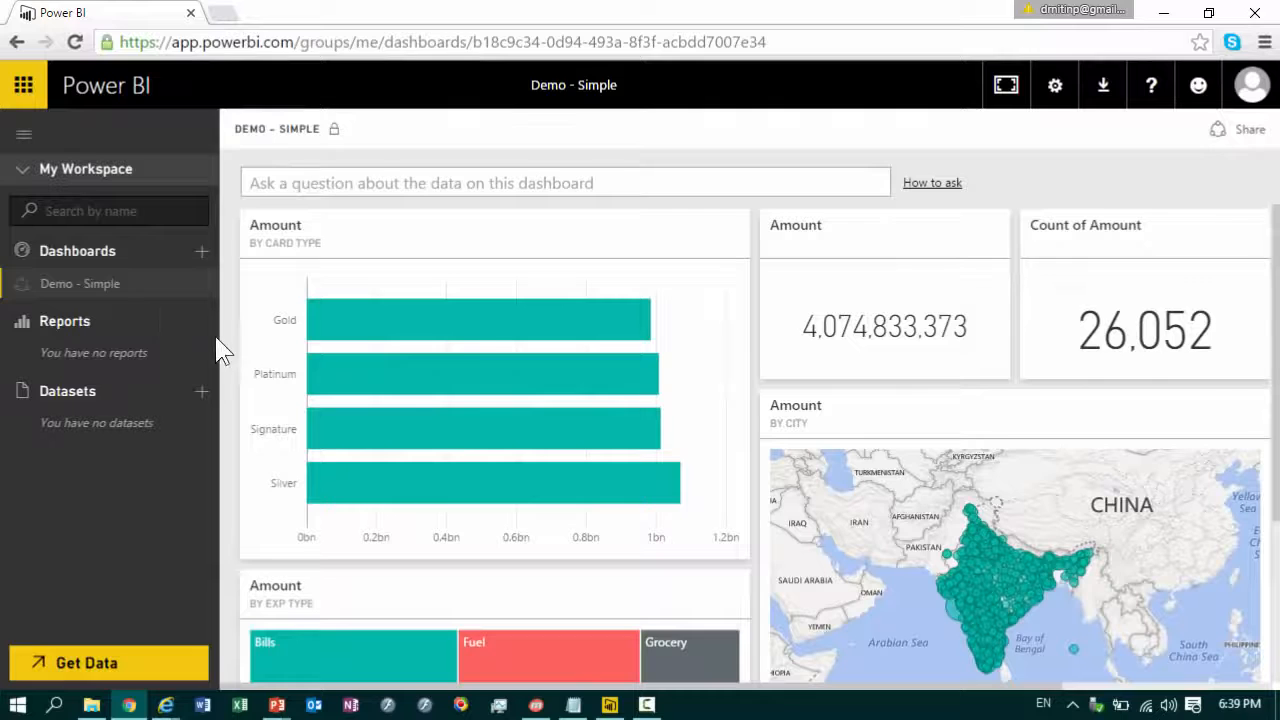
Open the report behind the shared dashboard's Amount by City tile and cross-filter it by Gold, Silver, Bills and Entertainment.
{"action": "left_click", "coordinate": [772, 445]}
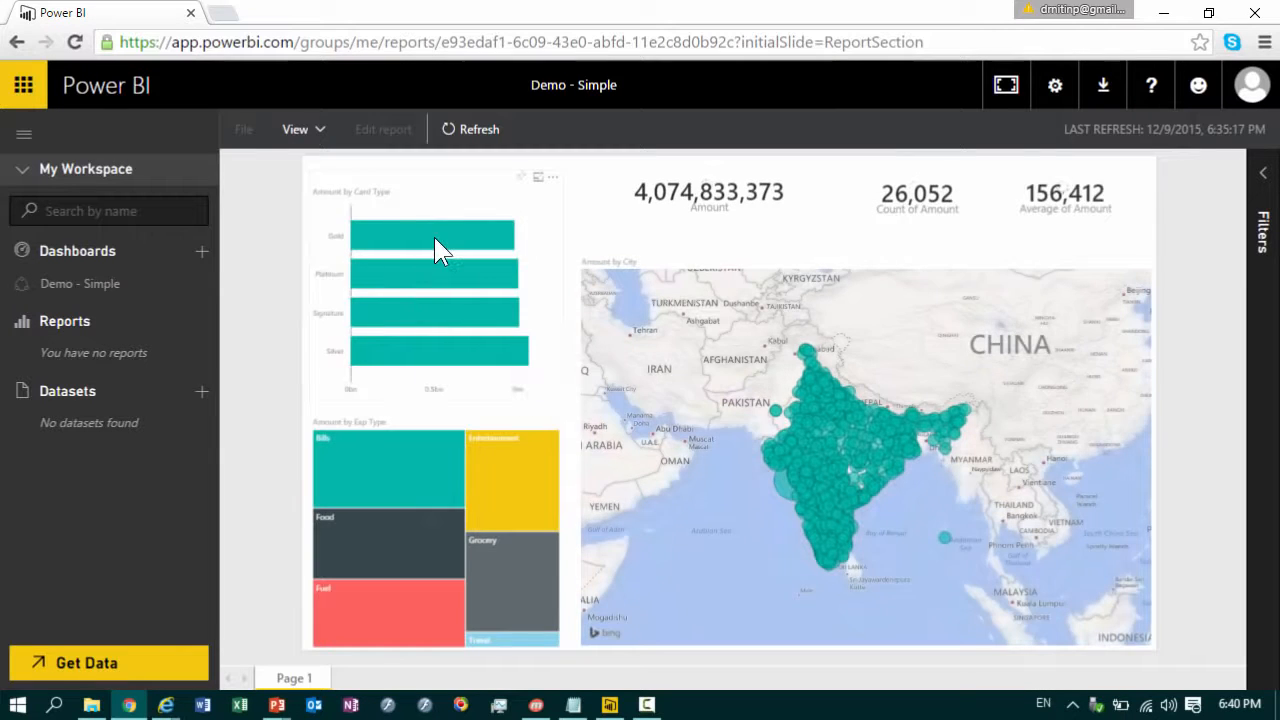
{"action": "left_click", "coordinate": [434, 237]}
{"action": "left_click", "coordinate": [436, 354]}
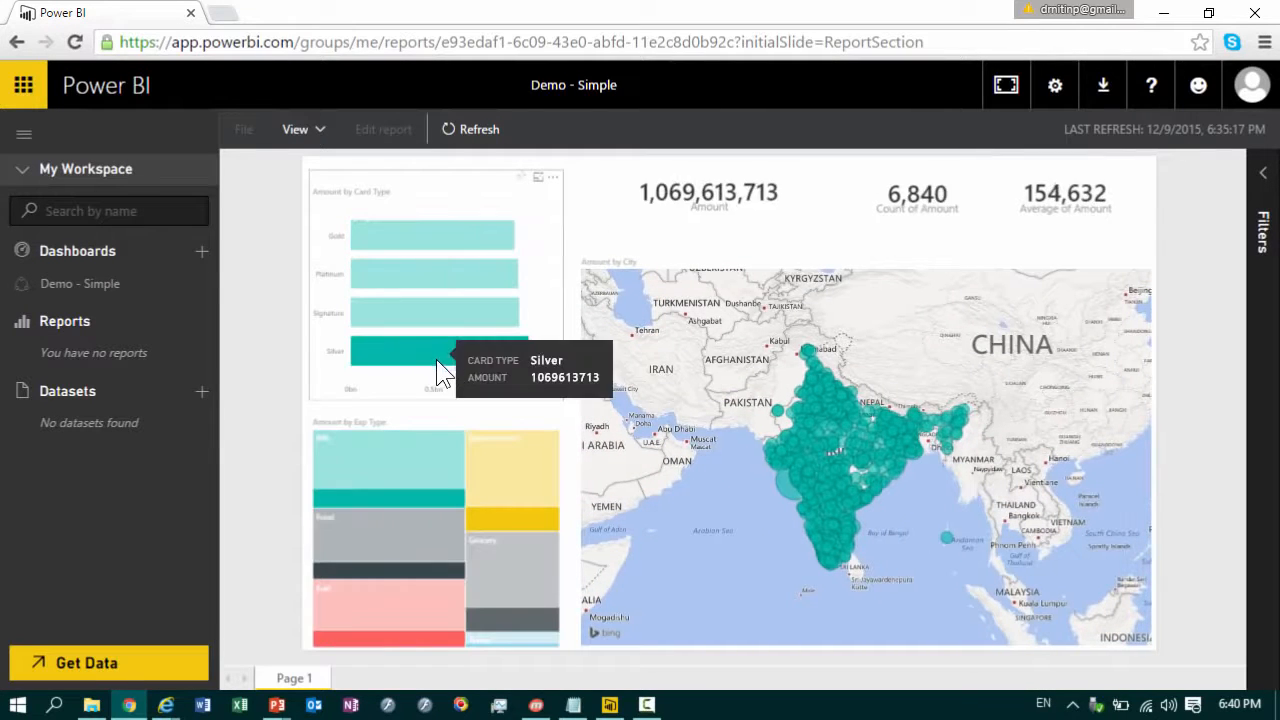
{"action": "left_click", "coordinate": [408, 461]}
{"action": "left_click", "coordinate": [519, 484]}
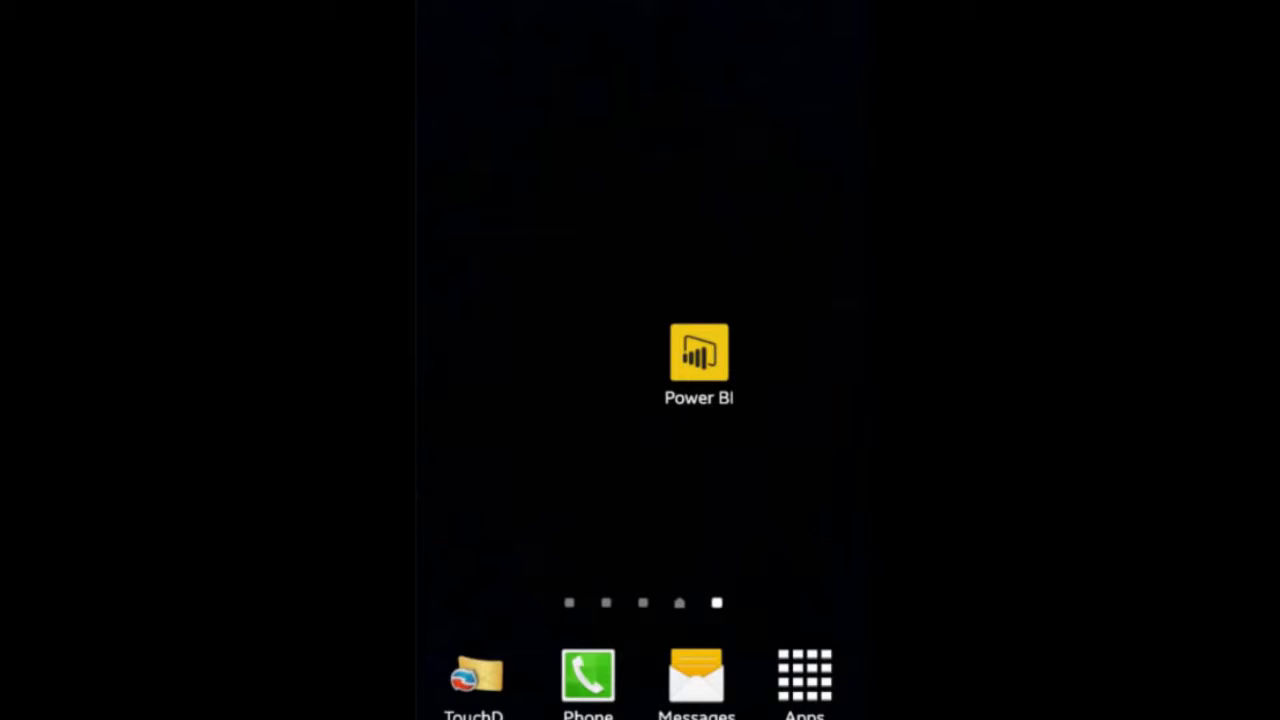
Switch to the Power BI mobile app, open the Demo - Simple dashboard and mark its Amount by Card Type tile as a favourite.
{"action": "left_click", "coordinate": [699, 353]}
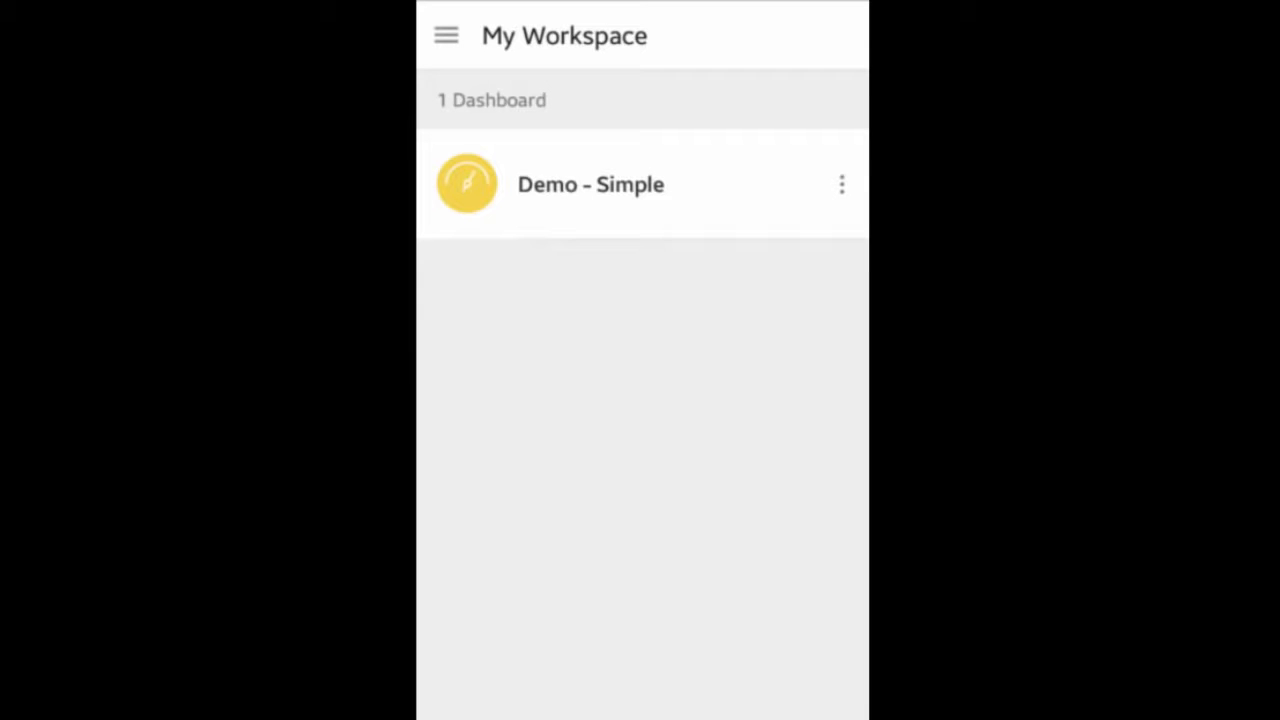
{"action": "left_click", "coordinate": [590, 184]}
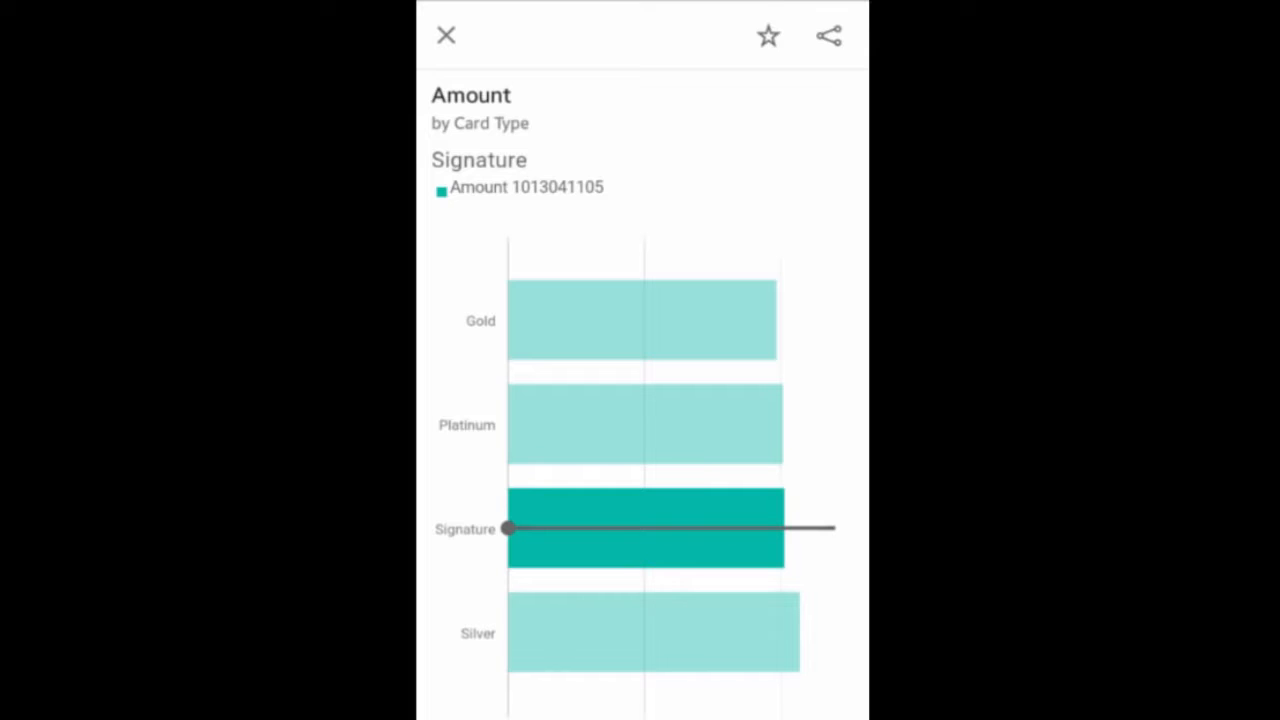
{"action": "left_click", "coordinate": [768, 36]}
{"action": "left_click", "coordinate": [446, 36]}
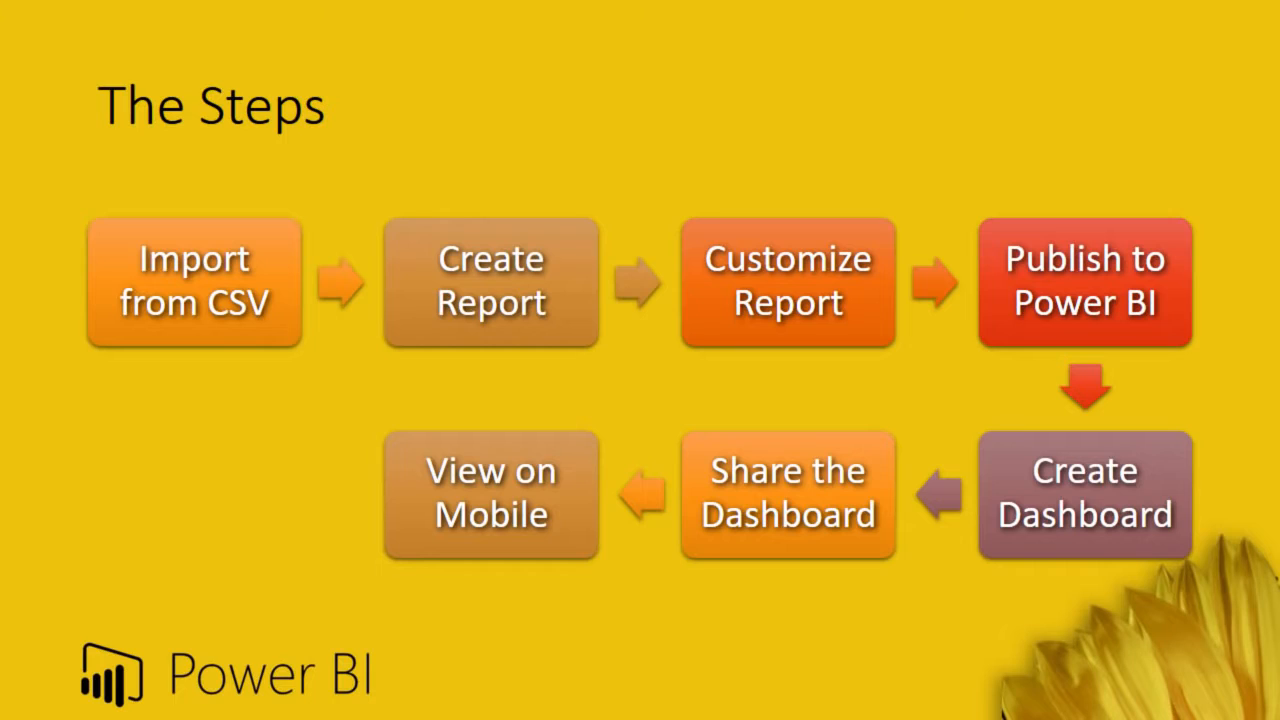
{"action": "key", "text": "Right"}
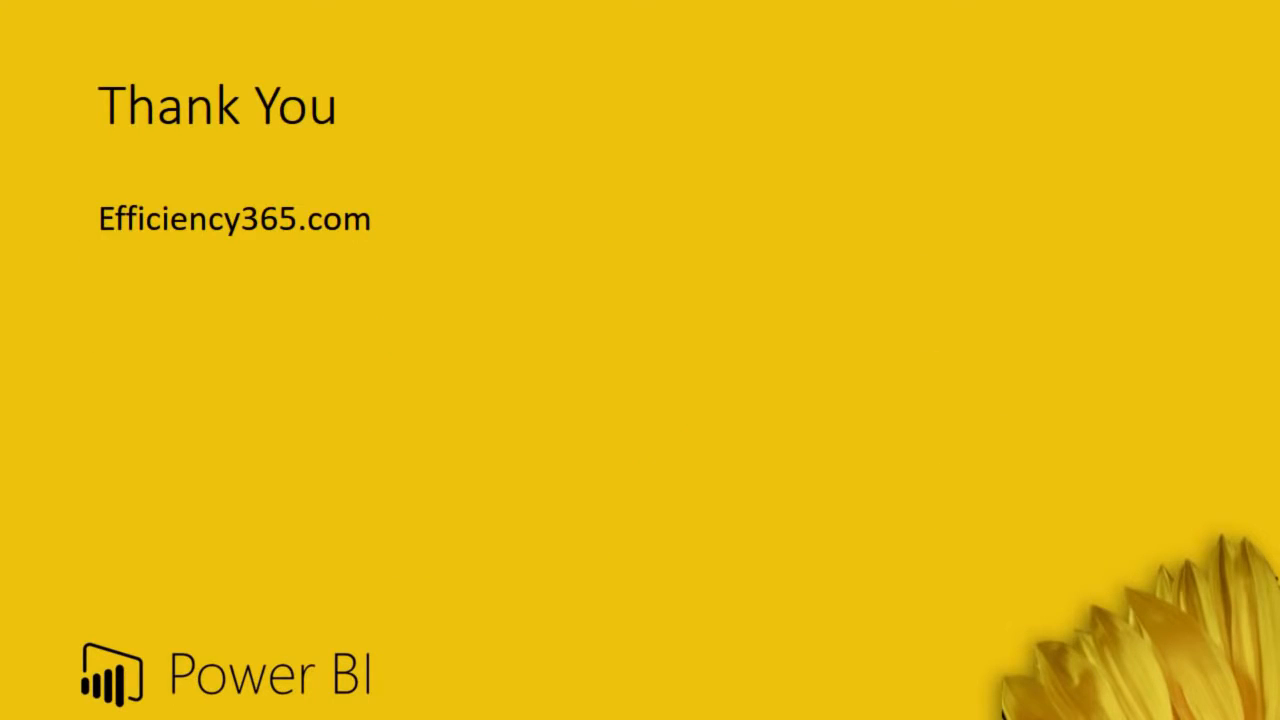